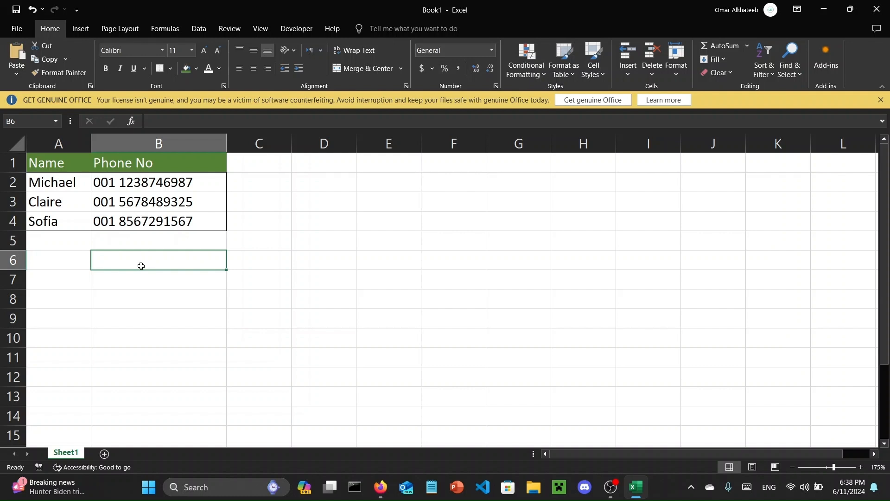
- Enter the formula =INDEX(A2:B4, 1, 2) in cell B6 to retrieve the phone number from the table's first data row
{"action": "type", "text": "="}
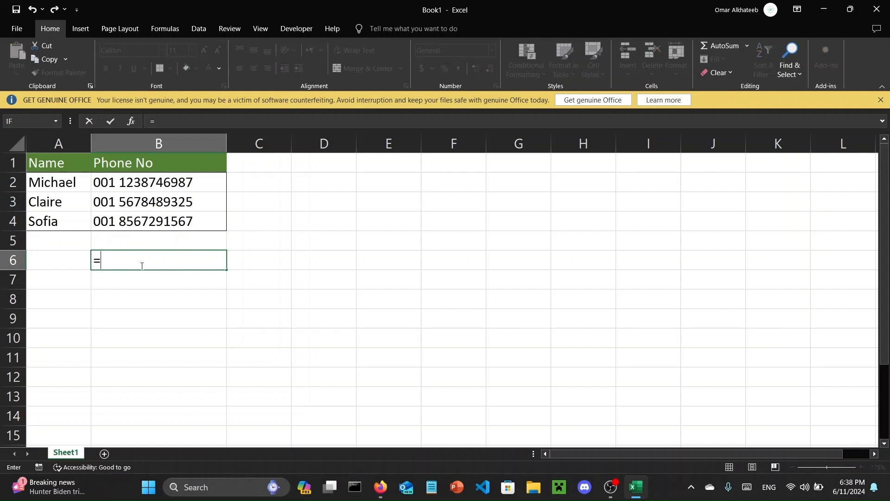
{"action": "type", "text": "INDEX"}
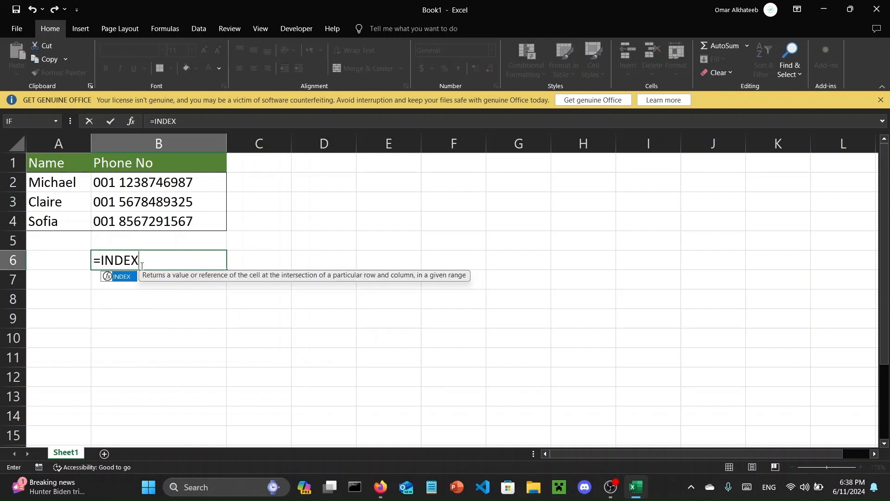
{"action": "type", "text": "("}
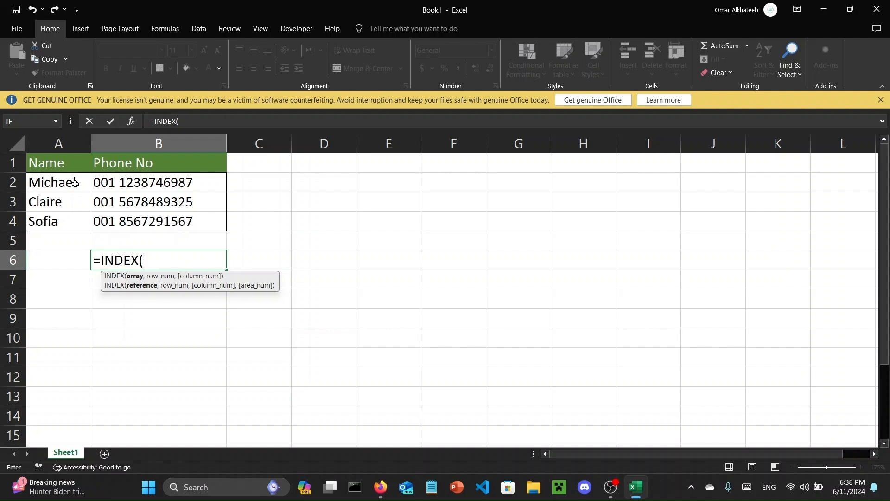
{"action": "left_click_drag", "start_coordinate": [75, 183], "coordinate": [124, 222]}
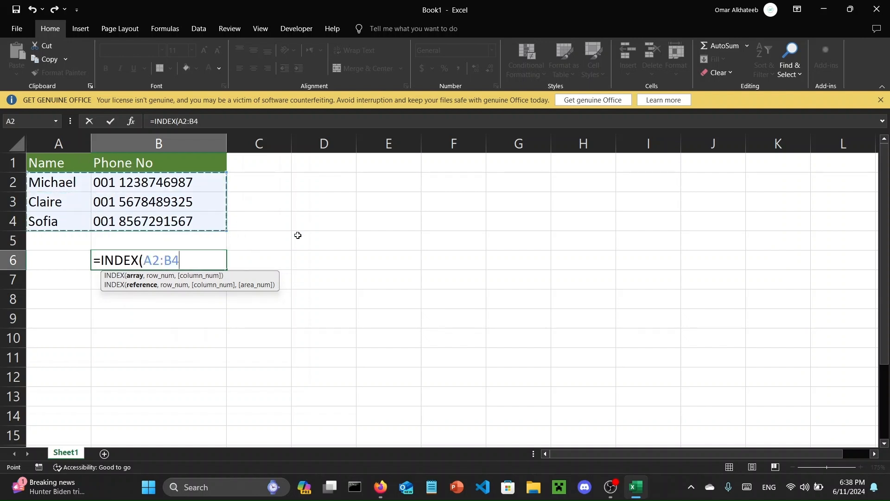
{"action": "type", "text": ", 1"}
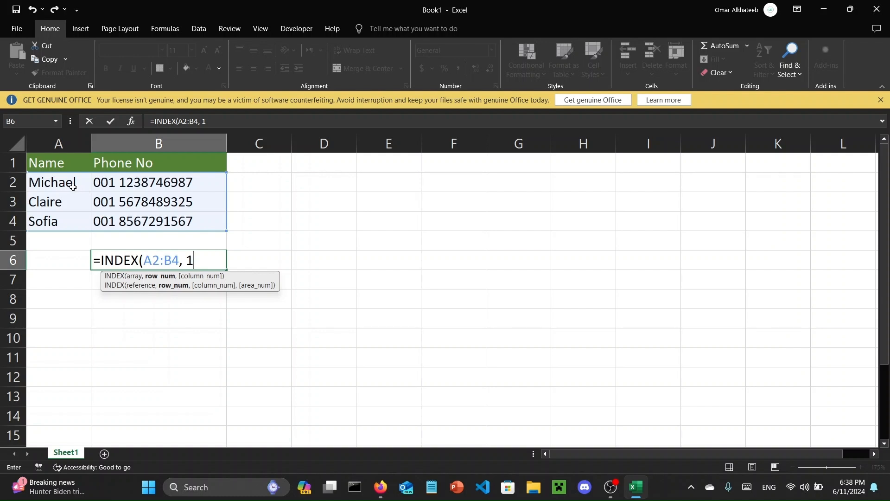
{"action": "type", "text": ","}
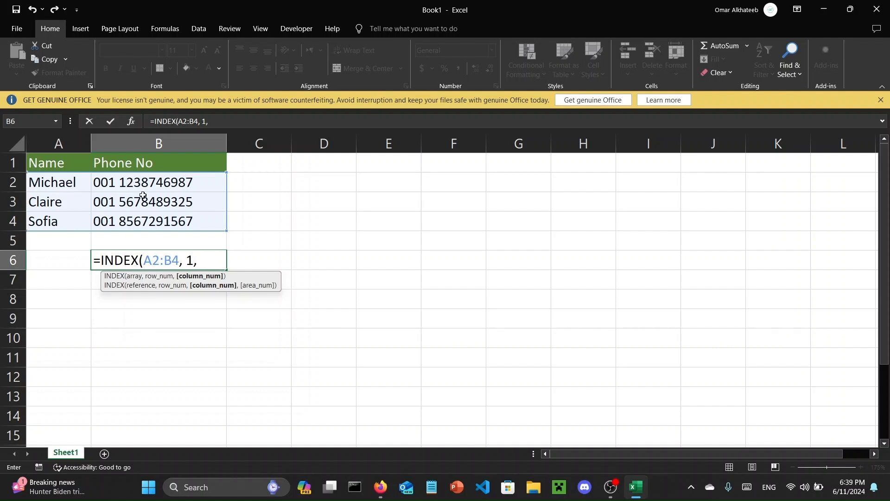
{"action": "type", "text": "2)"}
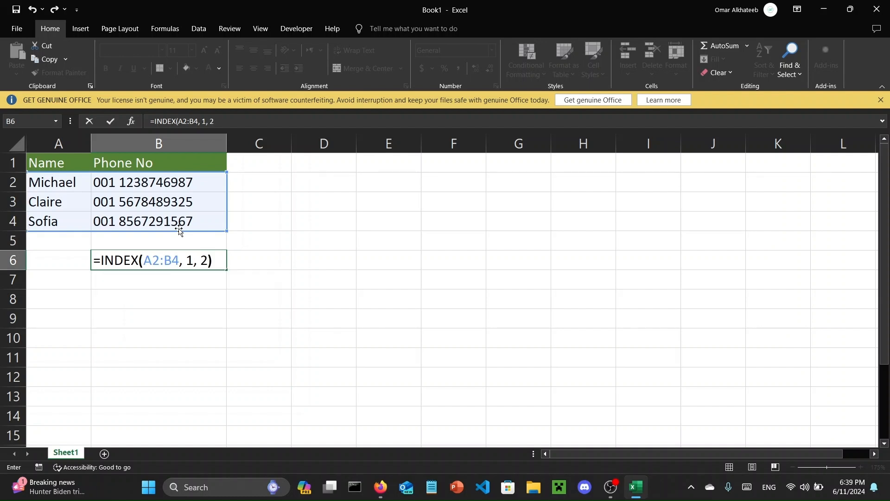
{"action": "key", "text": "Return"}
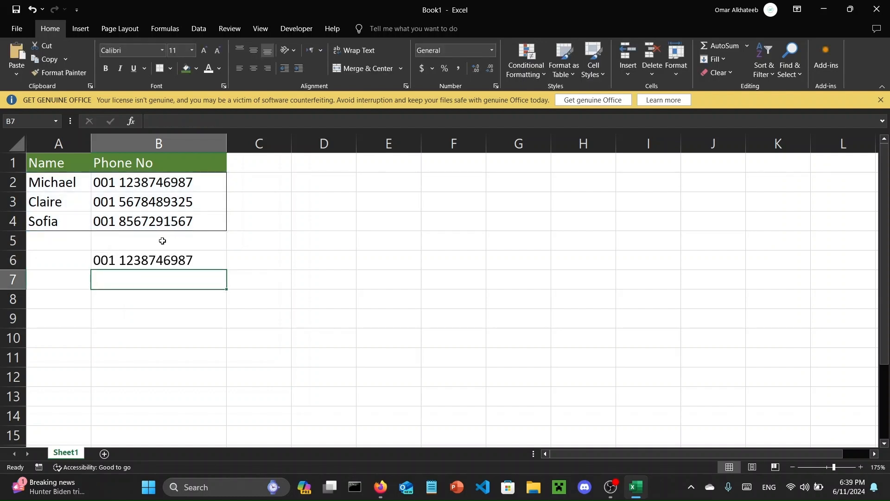
- Compare cell B2 with the INDEX formula in B6, examining its row and column arguments
{"action": "left_click", "coordinate": [141, 184]}
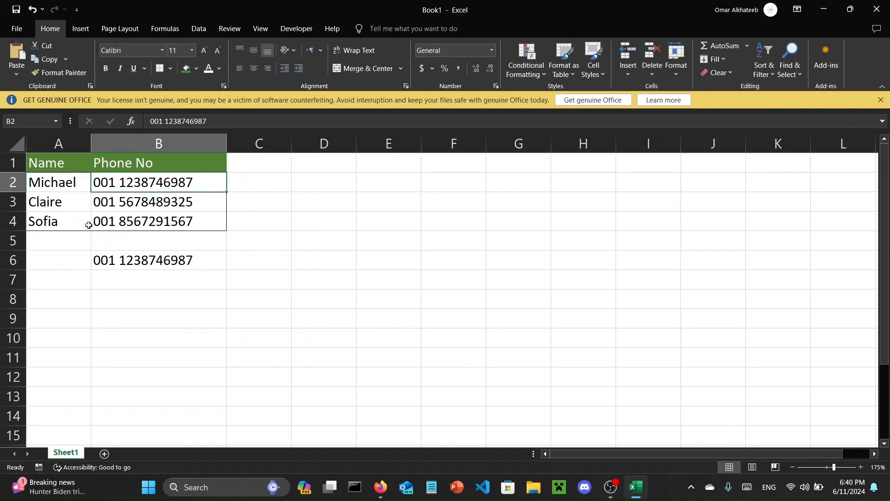
{"action": "left_click", "coordinate": [145, 265]}
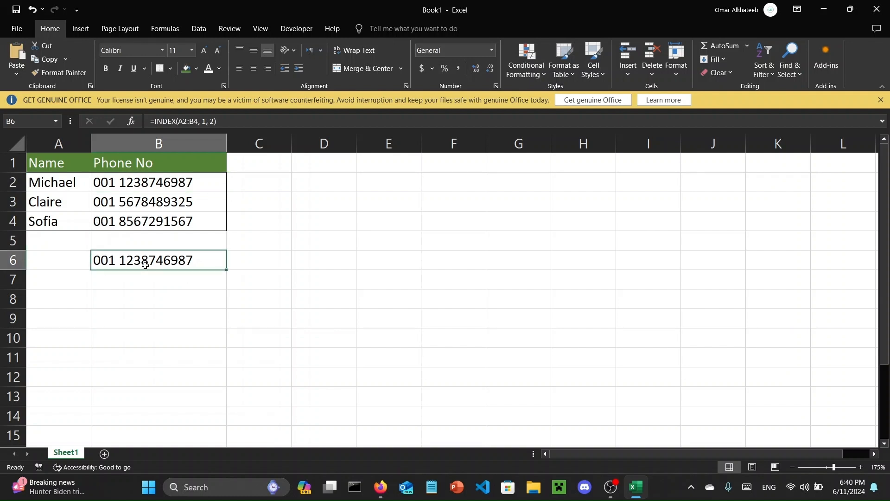
{"action": "left_click", "coordinate": [139, 184]}
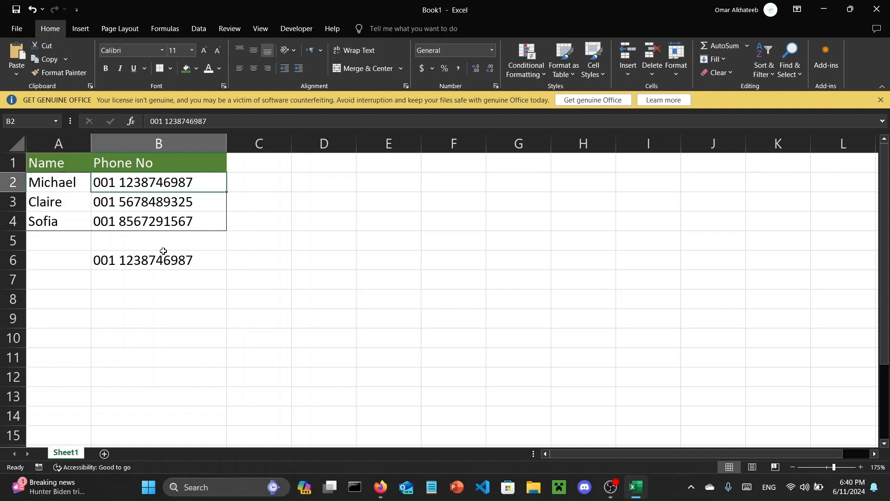
{"action": "left_click", "coordinate": [155, 265]}
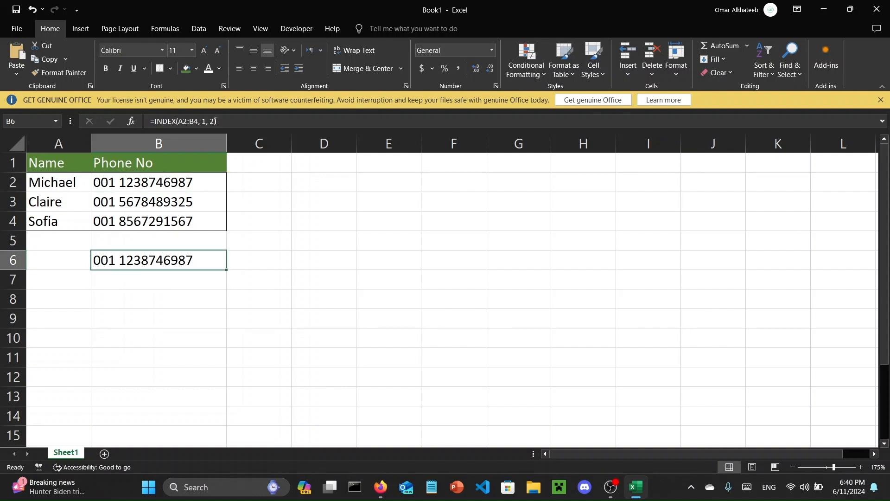
{"action": "left_click", "coordinate": [205, 120]}
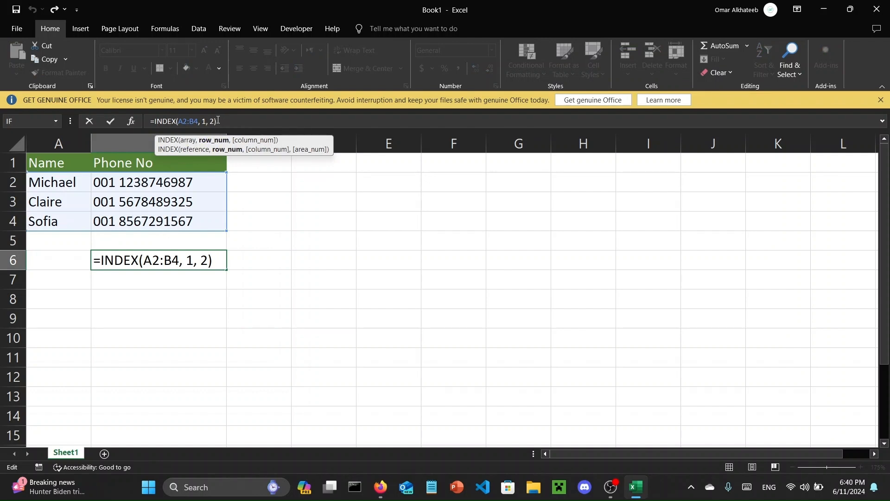
{"action": "left_click", "coordinate": [215, 120]}
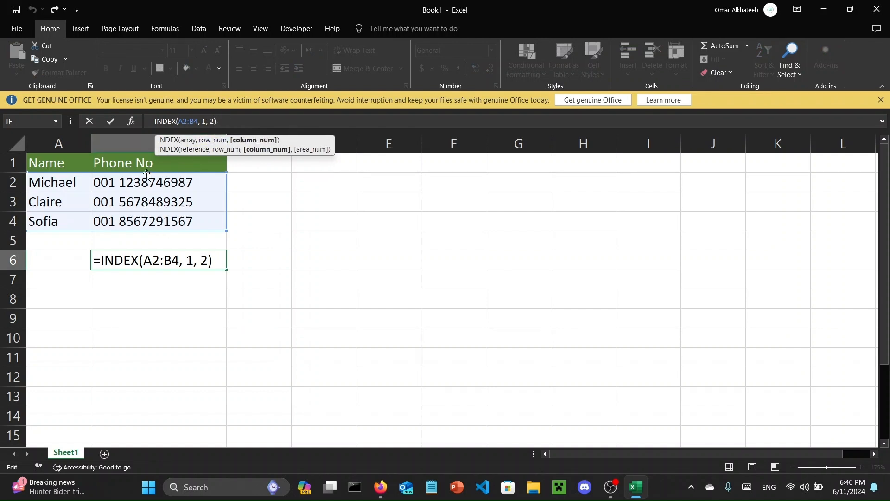
{"action": "left_click", "coordinate": [143, 185]}
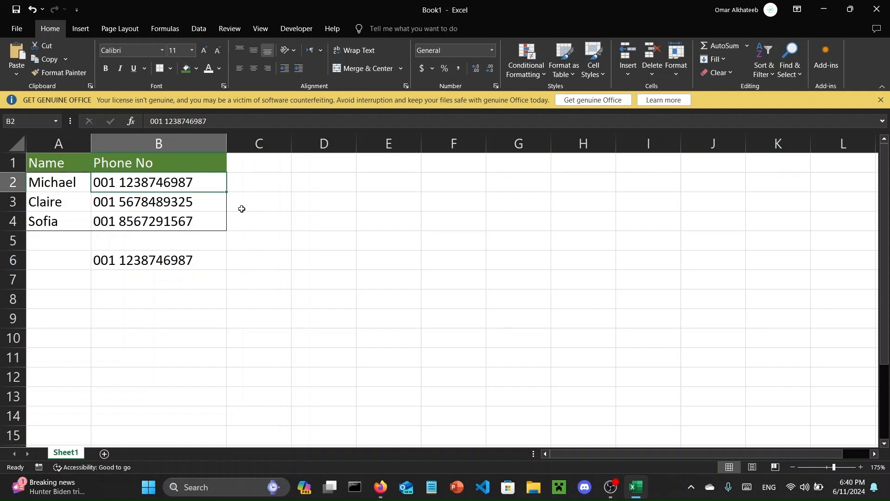
- Replace the INDEX formula in B6 with the direct cell reference =B2
{"action": "left_click", "coordinate": [160, 262]}
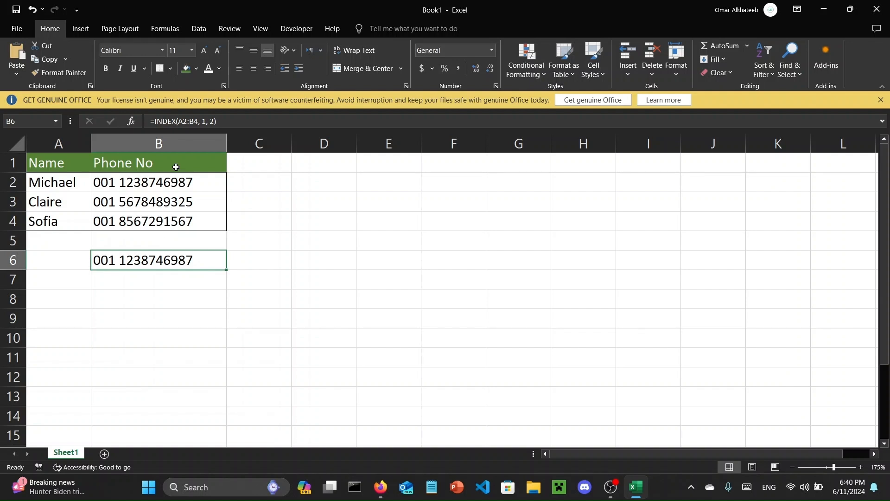
{"action": "left_click", "coordinate": [178, 120]}
{"action": "left_click_drag", "start_coordinate": [178, 121], "coordinate": [153, 120]}
{"action": "key", "text": "BackSpace"}
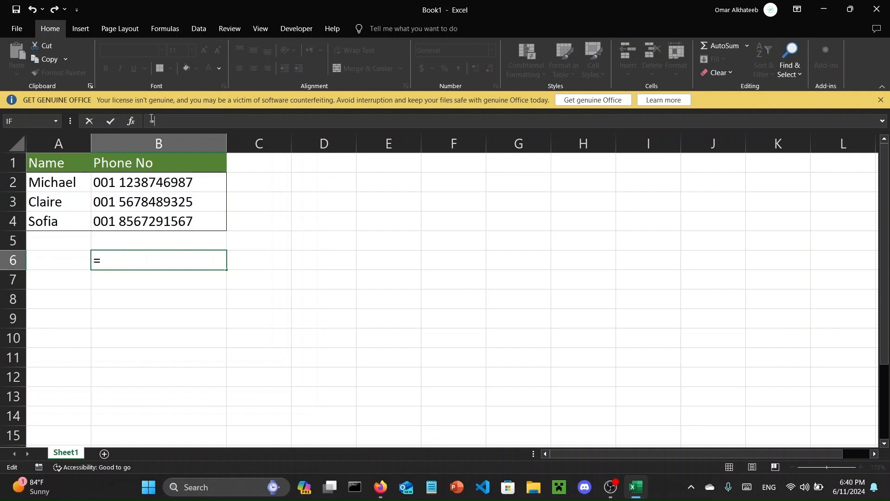
{"action": "left_click", "coordinate": [161, 180]}
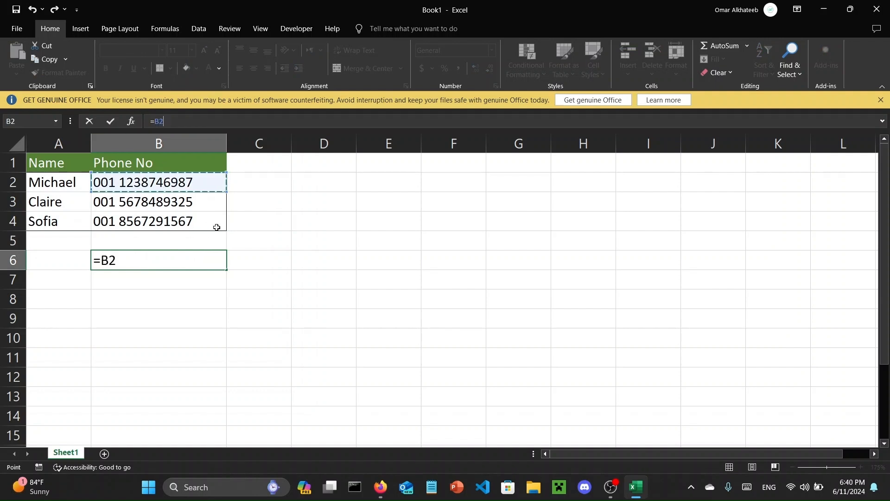
{"action": "key", "text": "Return"}
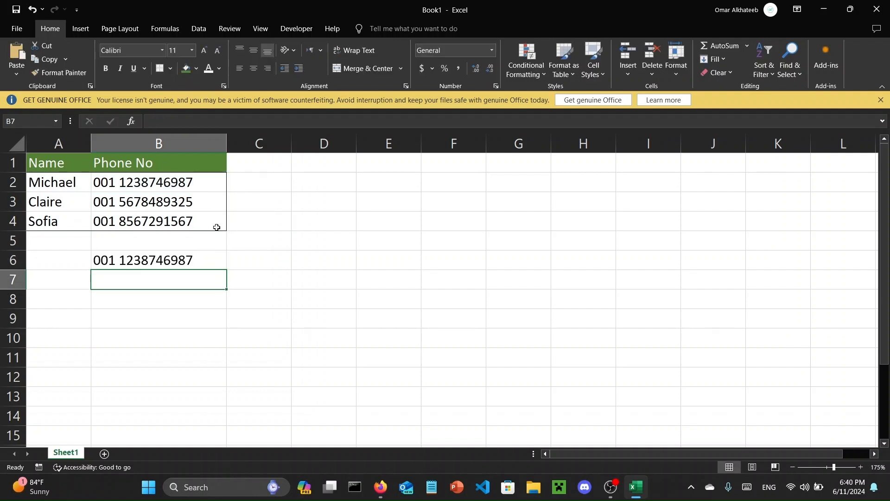
{"action": "left_click", "coordinate": [216, 261]}
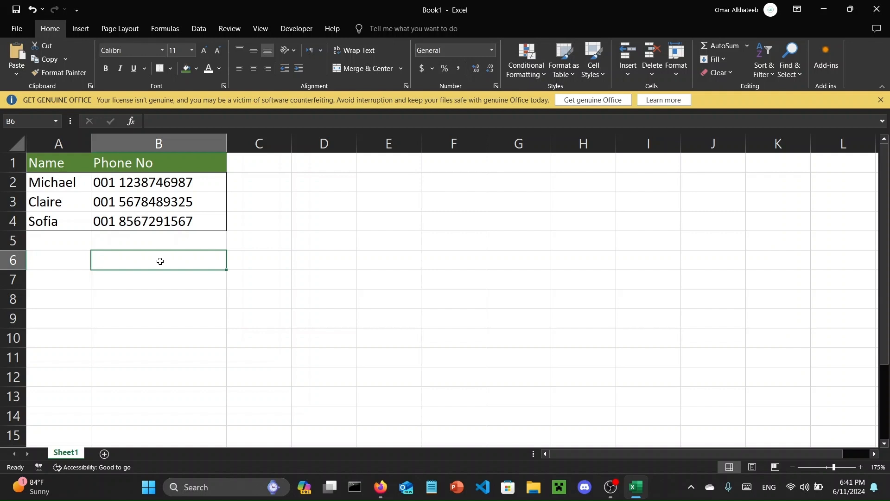
{"action": "type", "text": "="}
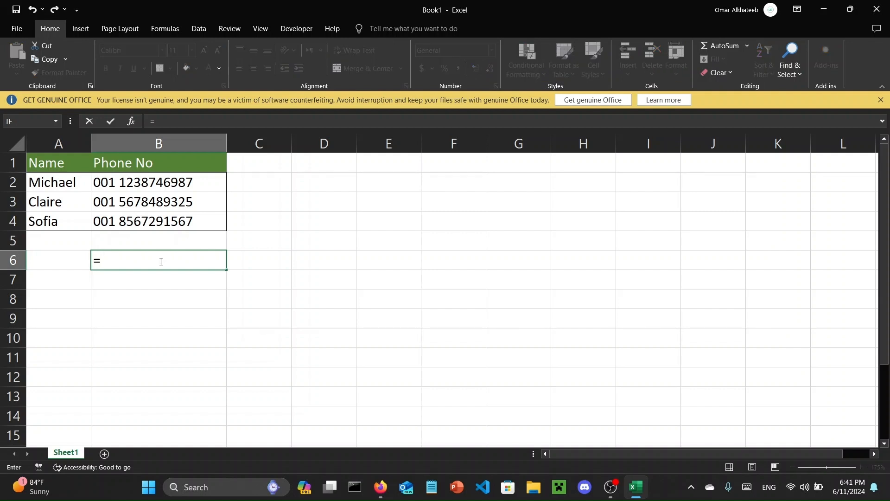
{"action": "type", "text": "MATCH("}
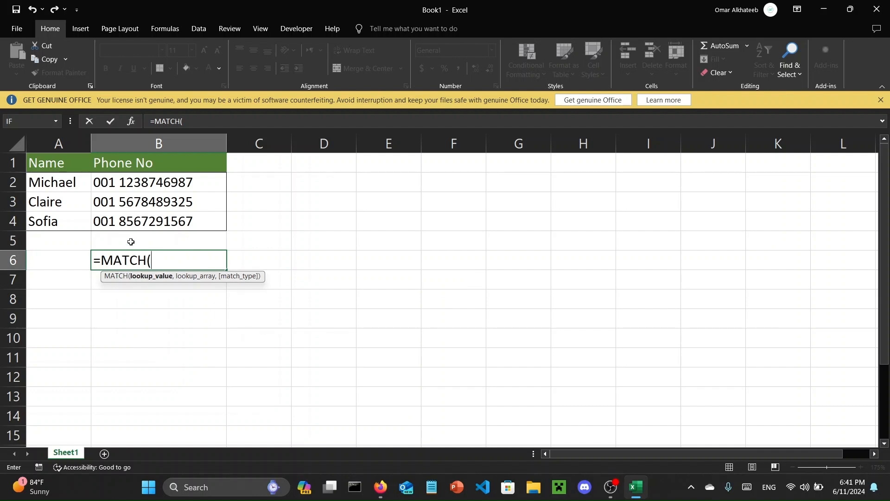
{"action": "left_click", "coordinate": [158, 294]}
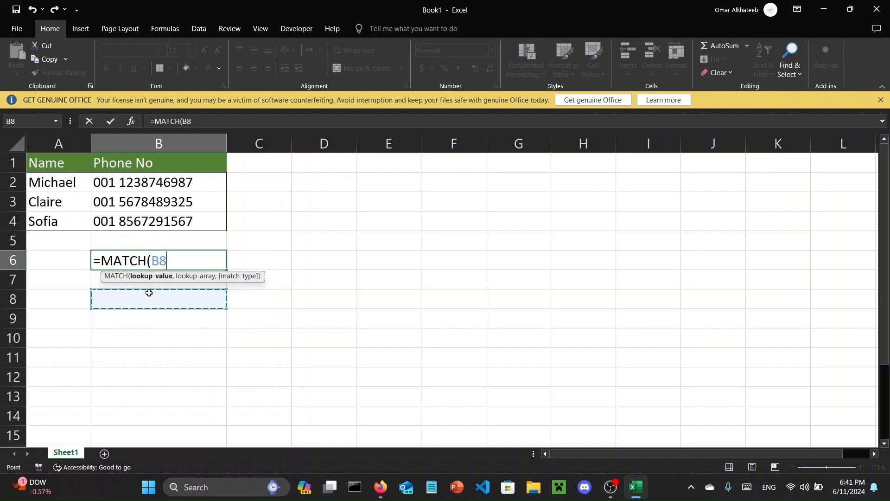
{"action": "key", "text": "Escape"}
{"action": "left_click", "coordinate": [147, 278]}
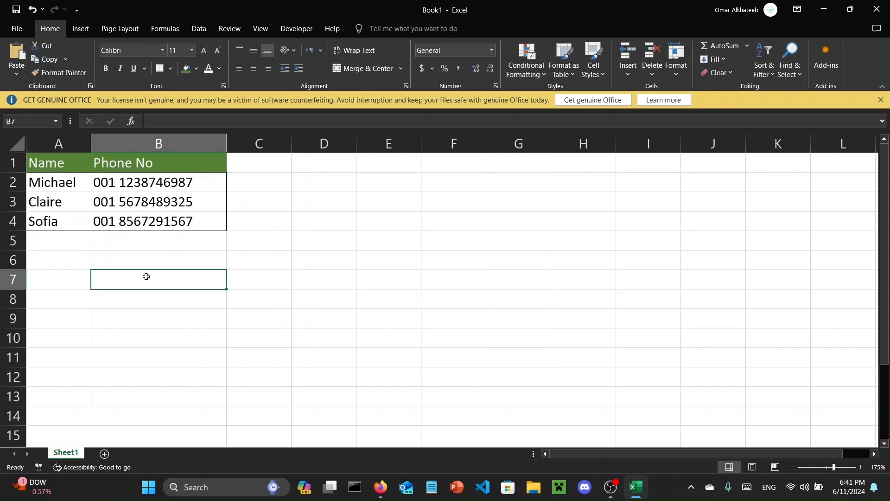
- Copy the phone number from B2 into cell B8 as the lookup value
{"action": "left_click", "coordinate": [134, 184]}
{"action": "key", "text": "ctrl+c"}
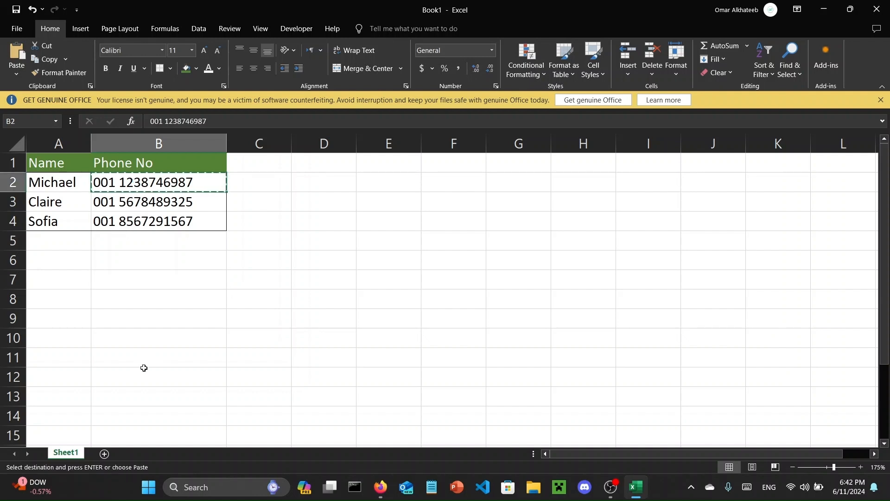
{"action": "left_click", "coordinate": [138, 280]}
{"action": "left_click", "coordinate": [135, 298]}
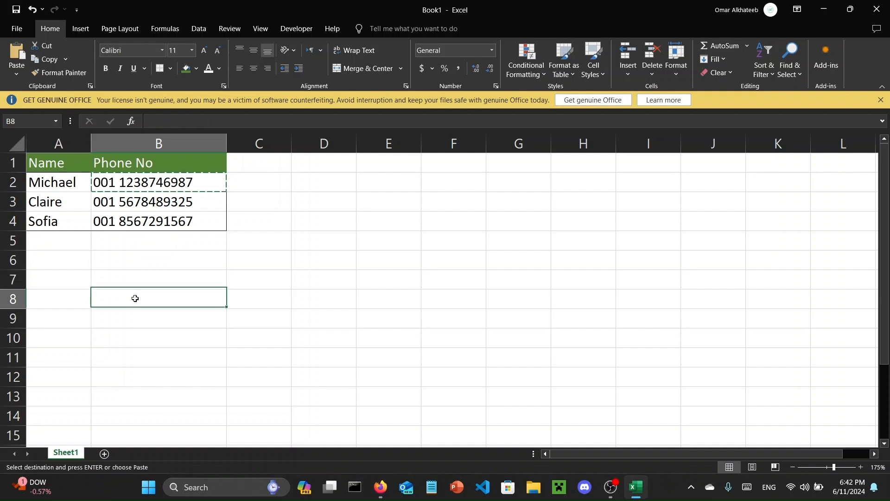
{"action": "key", "text": "ctrl+v"}
- Enter the formula =MATCH(B8,B2:B4,0) in cell B7 to find the exact position of B8's phone number in the list
{"action": "key", "text": "Up"}
{"action": "key", "text": "Up"}
{"action": "left_click", "coordinate": [135, 279]}
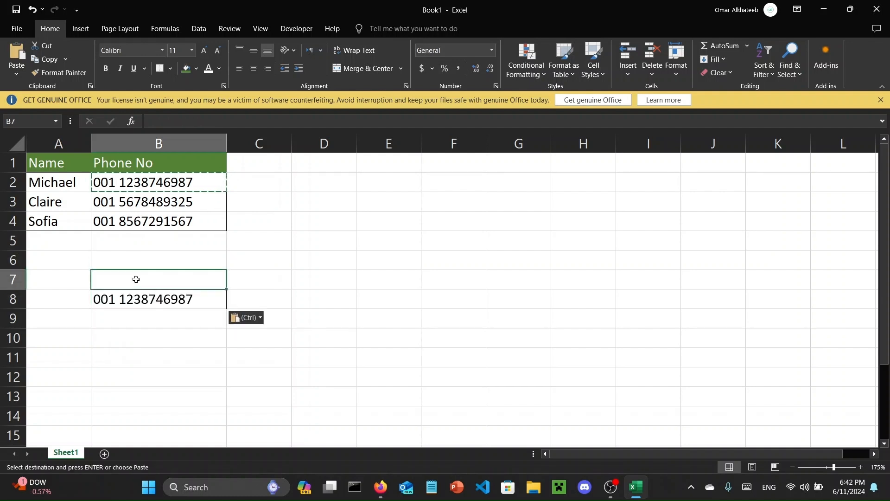
{"action": "key", "text": "Escape"}
{"action": "type", "text": "=MATCH("}
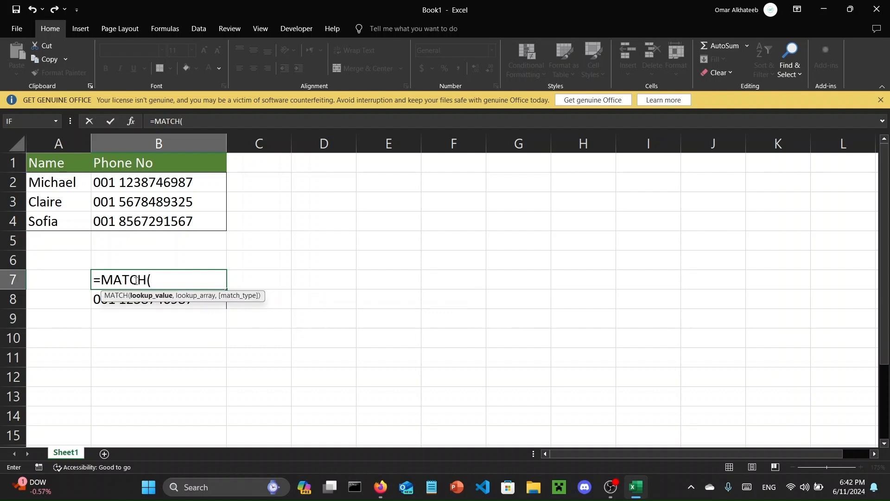
{"action": "left_click", "coordinate": [135, 303]}
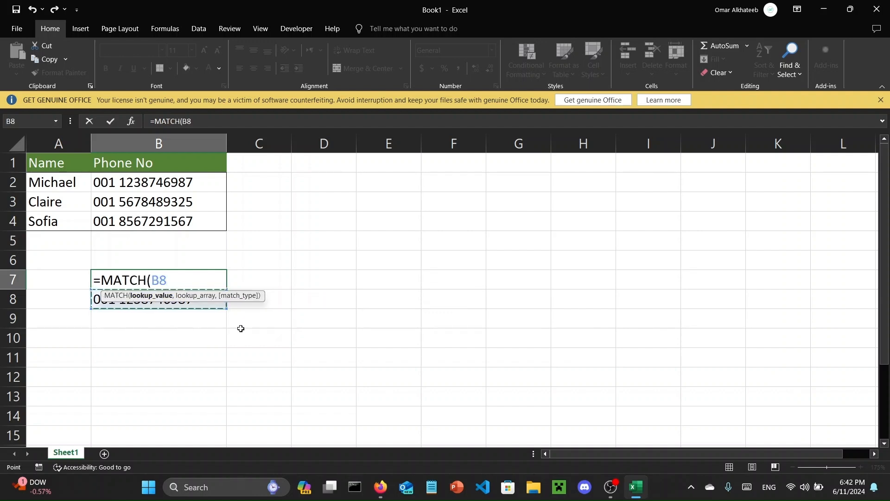
{"action": "type", "text": ","}
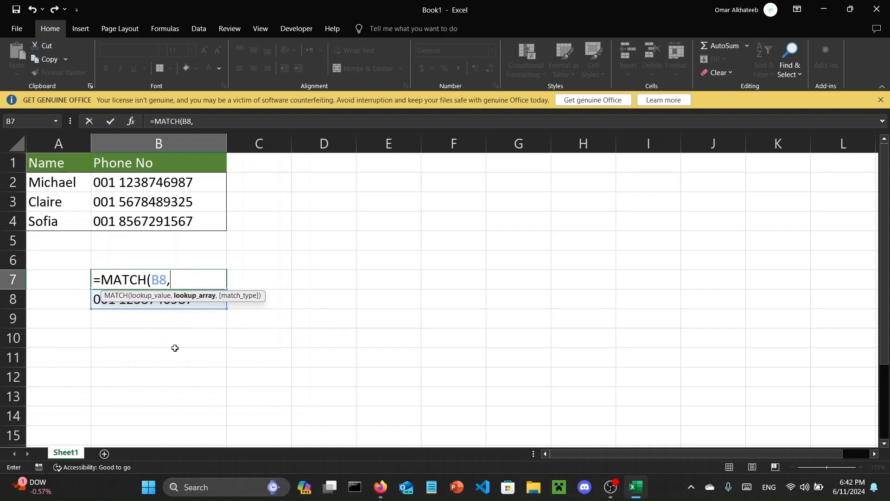
{"action": "left_click_drag", "start_coordinate": [122, 182], "coordinate": [132, 227]}
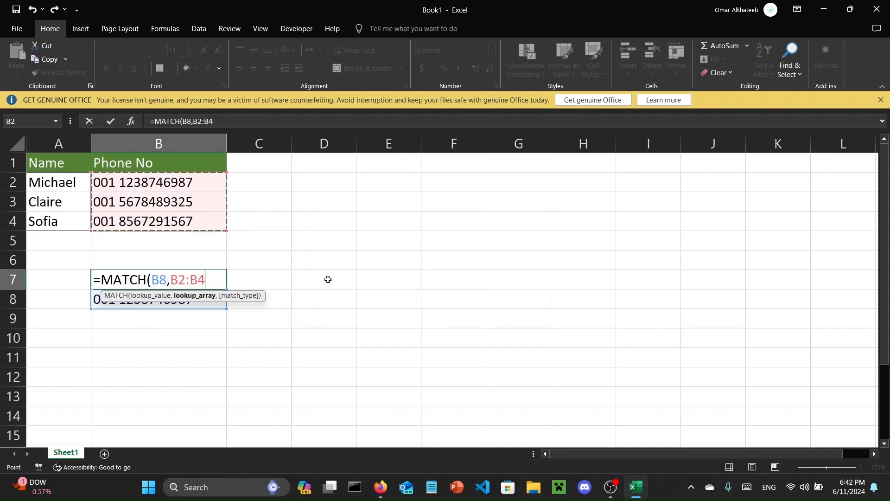
{"action": "type", "text": ",0"}
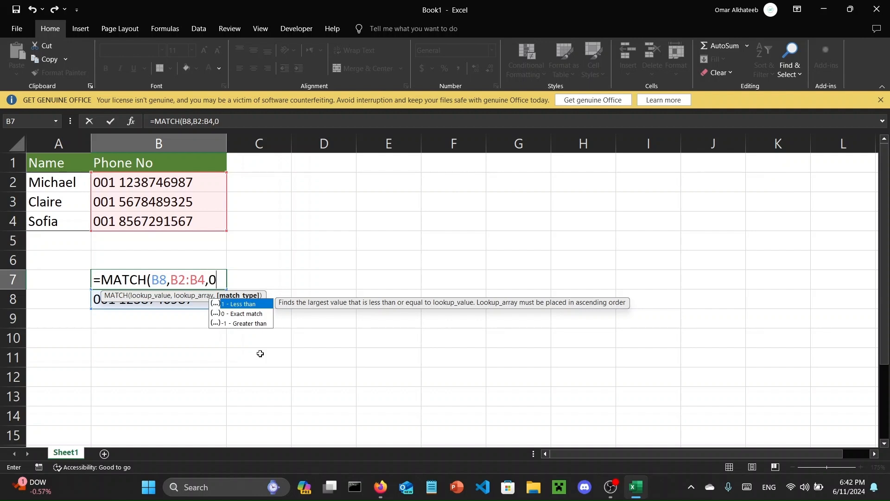
{"action": "type", "text": ")"}
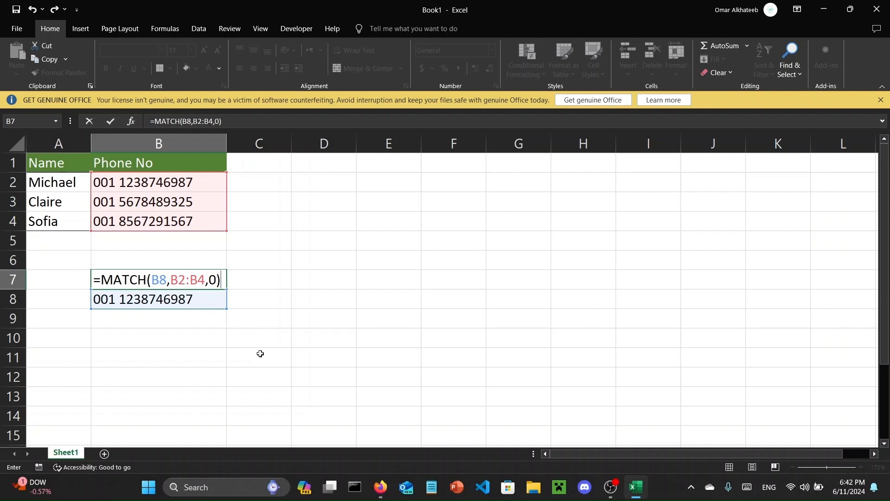
{"action": "key", "text": "Return"}
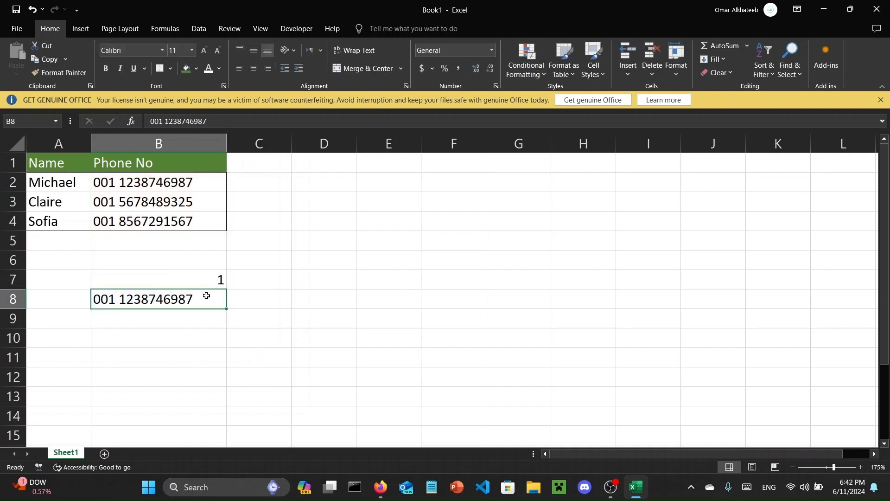
{"action": "left_click", "coordinate": [219, 283]}
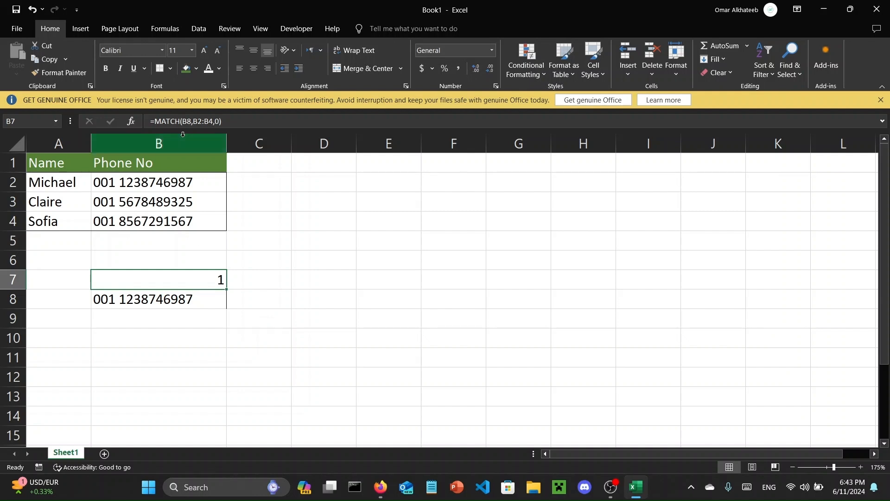
{"action": "left_click", "coordinate": [243, 123]}
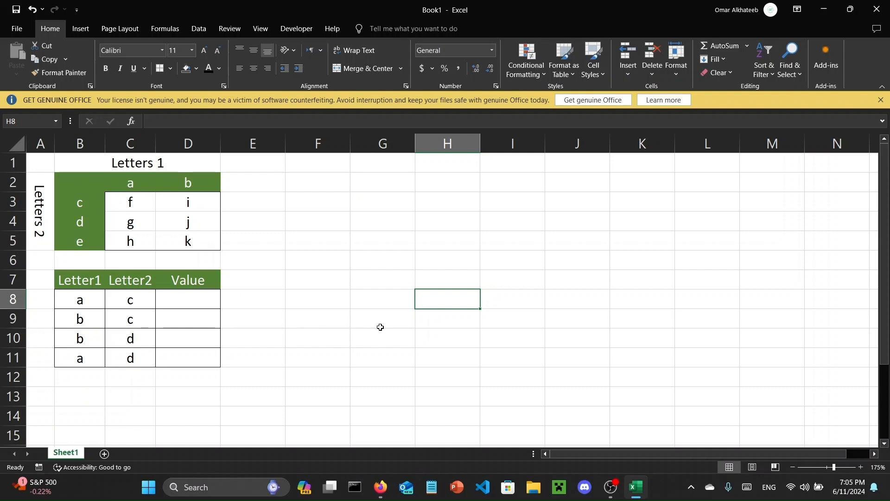
- Examine how the Letters 1 columns and Letters 2 rows intersect in the matrix B2:D5 and relate to the Value column
{"action": "left_click", "coordinate": [90, 185]}
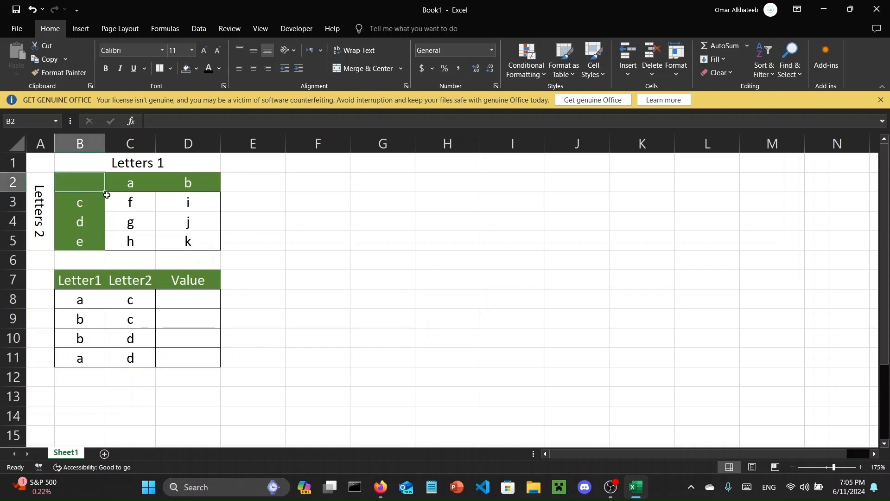
{"action": "left_click_drag", "start_coordinate": [89, 185], "coordinate": [171, 239]}
{"action": "left_click", "coordinate": [188, 279]}
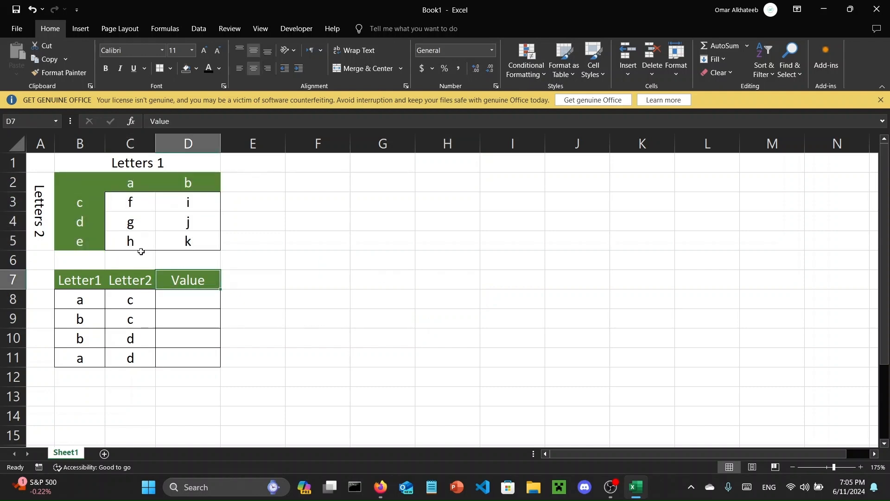
{"action": "left_click", "coordinate": [140, 254]}
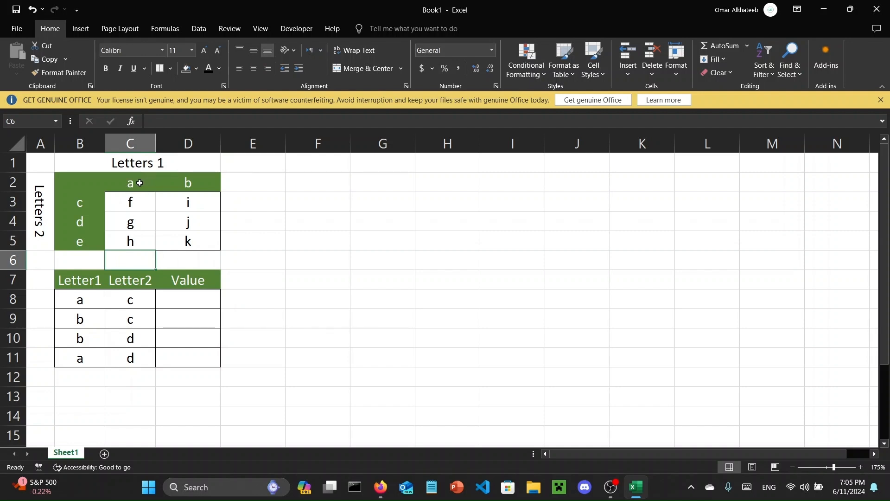
{"action": "left_click", "coordinate": [142, 183]}
{"action": "left_click", "coordinate": [70, 198]}
{"action": "left_click", "coordinate": [125, 203]}
{"action": "left_click_drag", "start_coordinate": [186, 183], "coordinate": [185, 201]}
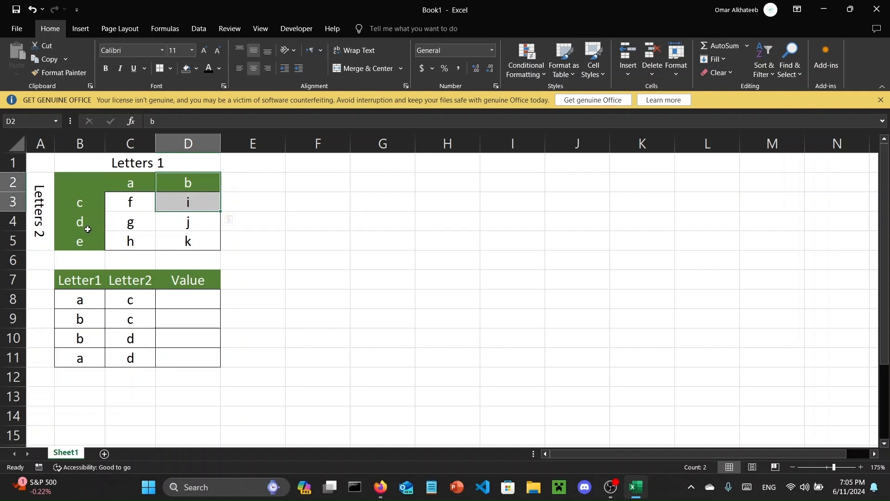
{"action": "left_click", "coordinate": [87, 227]}
{"action": "left_click", "coordinate": [186, 223]}
{"action": "left_click", "coordinate": [186, 254]}
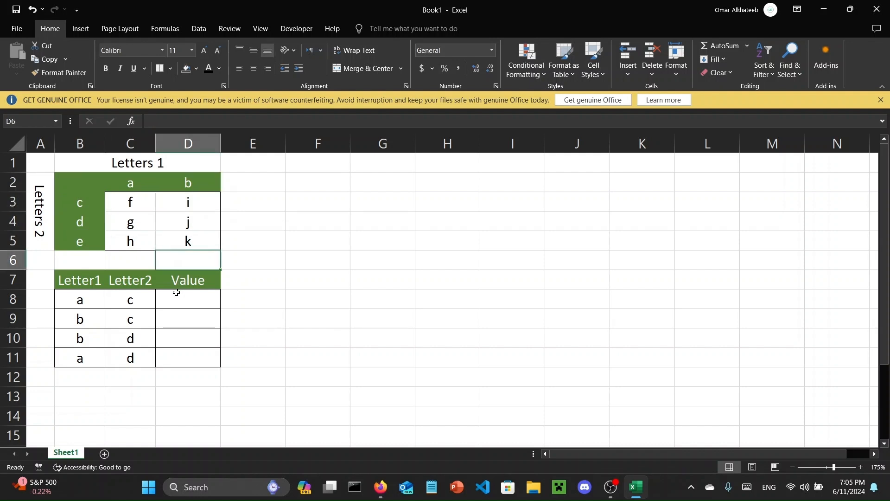
- Enter f by hand in cell D8 as the value for the letter pair a and c
{"action": "left_click", "coordinate": [177, 293]}
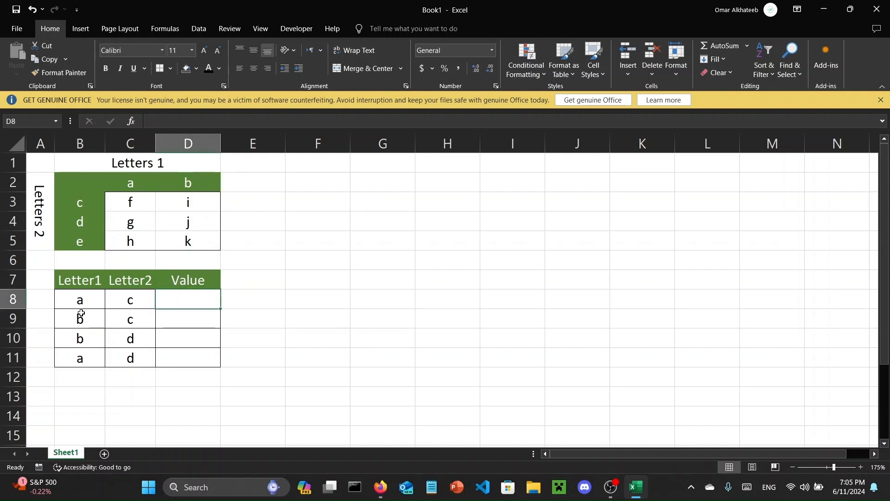
{"action": "type", "text": "f"}
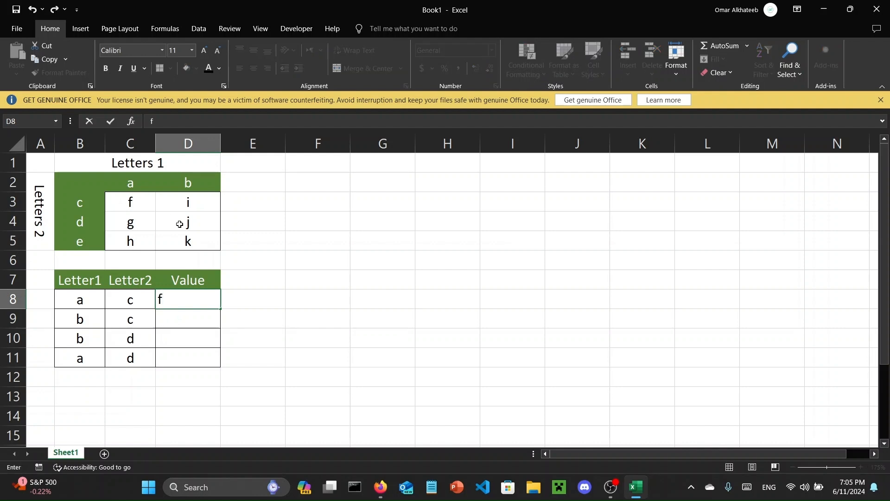
{"action": "key", "text": "Return"}
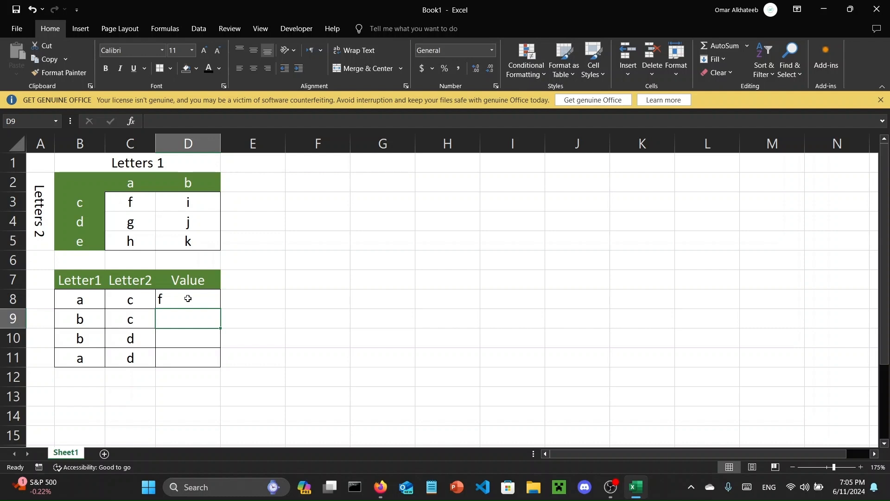
{"action": "left_click", "coordinate": [342, 372]}
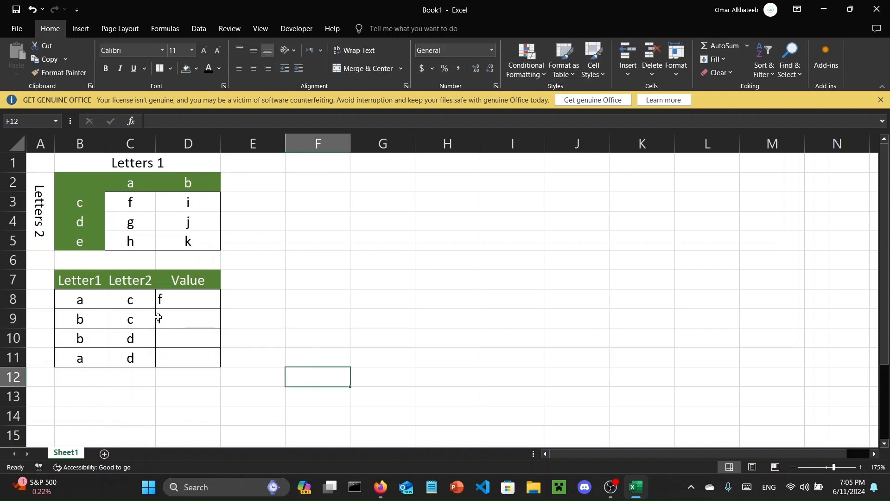
- Clear the contents of cells D8 and D9 in the Value column
{"action": "left_click", "coordinate": [179, 302]}
{"action": "left_click_drag", "start_coordinate": [221, 308], "coordinate": [184, 321]}
{"action": "key", "text": "Delete"}
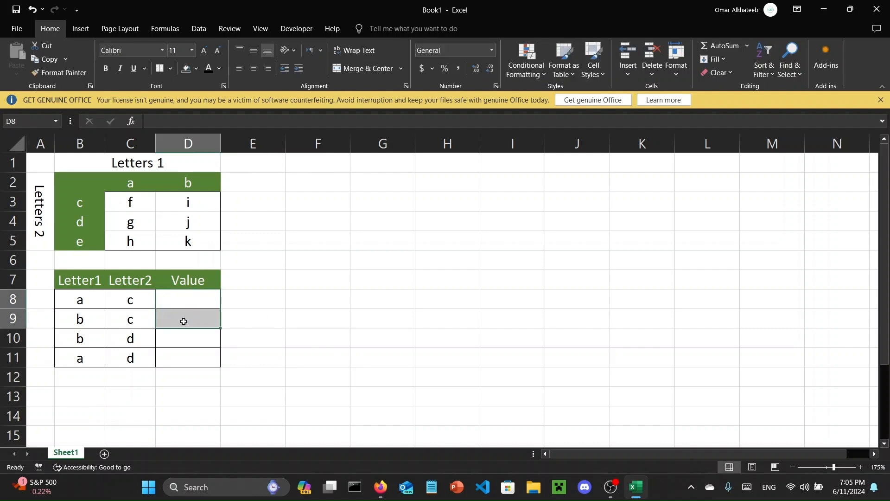
{"action": "left_click_drag", "start_coordinate": [71, 365], "coordinate": [208, 412]}
{"action": "left_click", "coordinate": [272, 361]}
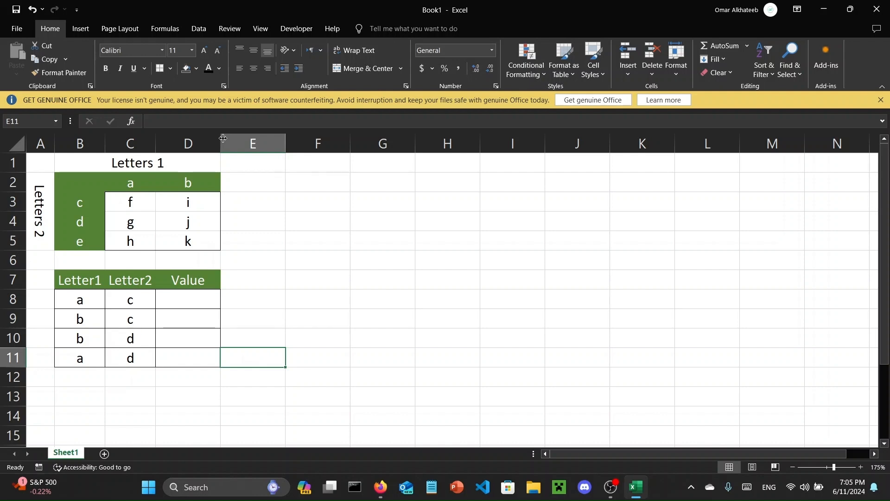
- Start an INDEX formula in cell D8 with the matrix values C3:D5 as its array
{"action": "left_click", "coordinate": [195, 302]}
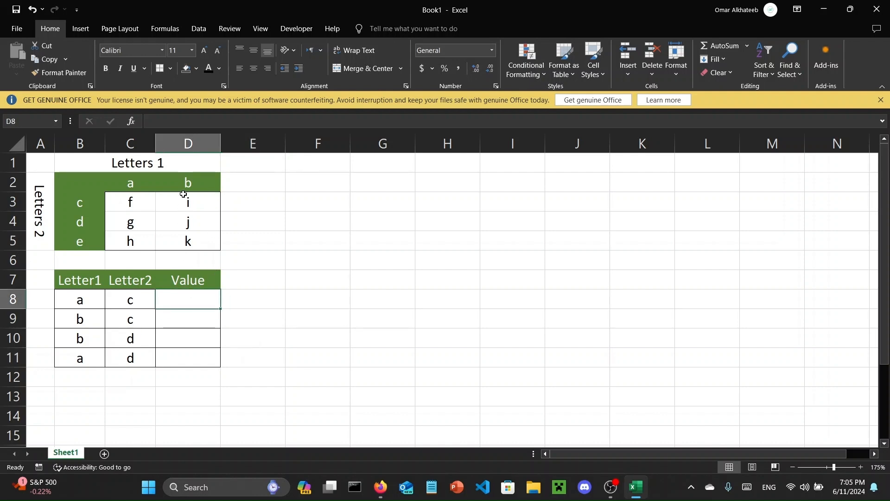
{"action": "left_click", "coordinate": [169, 123]}
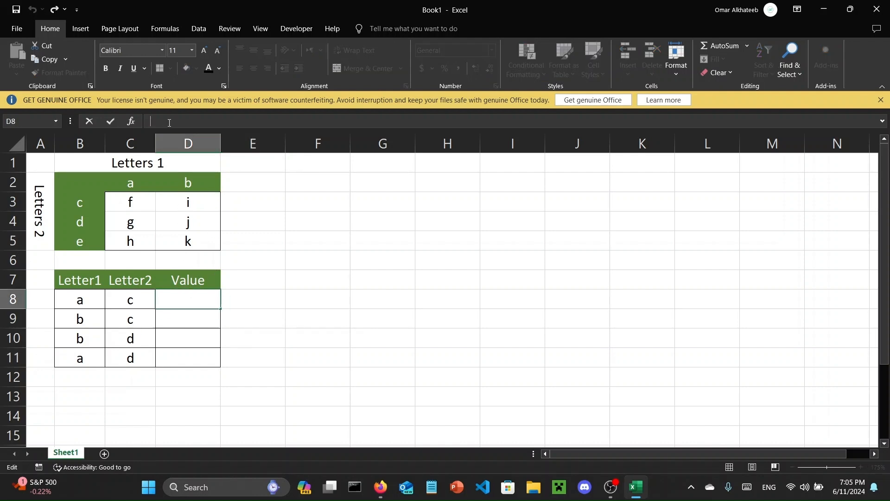
{"action": "type", "text": "=INDEX("}
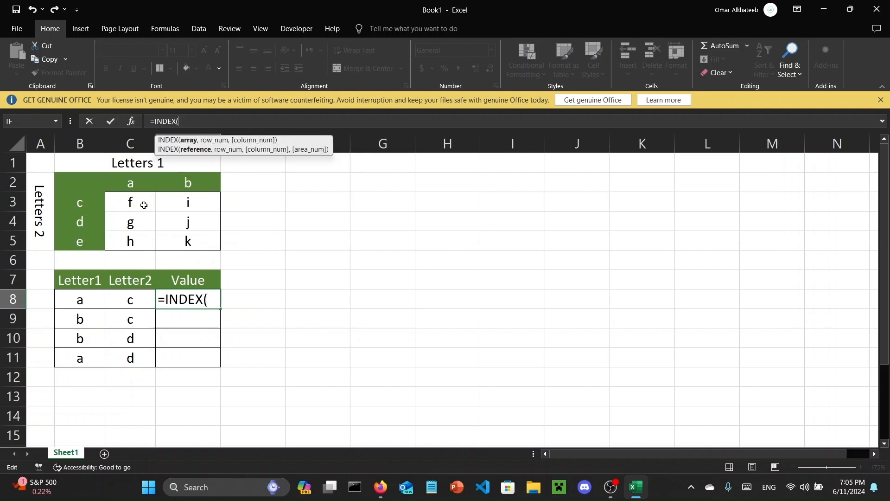
{"action": "left_click_drag", "start_coordinate": [142, 204], "coordinate": [191, 243]}
{"action": "type", "text": ","}
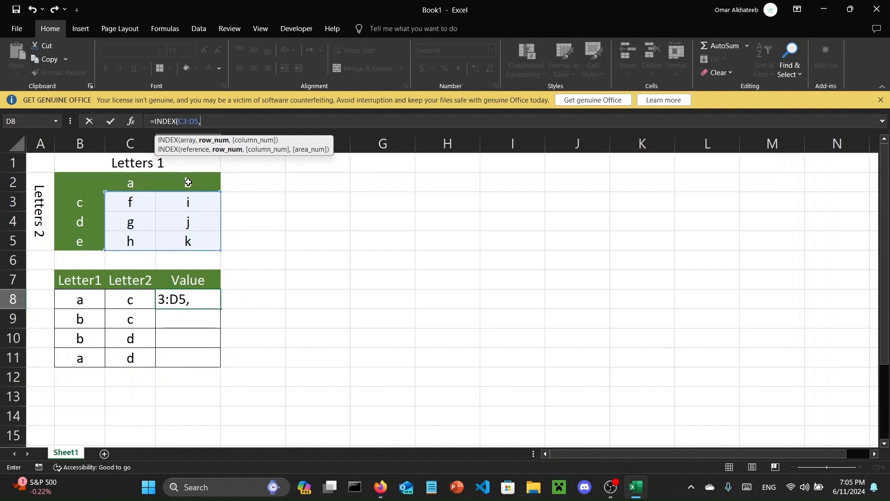
- Complete the INDEX formula in D8 with row number 1 and column number 1, and compare it with cell C3
{"action": "type", "text": ","}
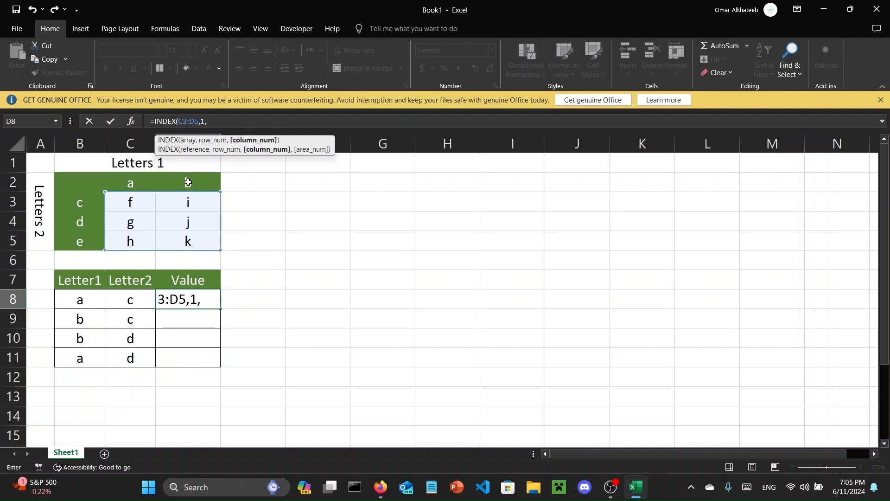
{"action": "key", "text": "BackSpace"}
{"action": "key", "text": "BackSpace"}
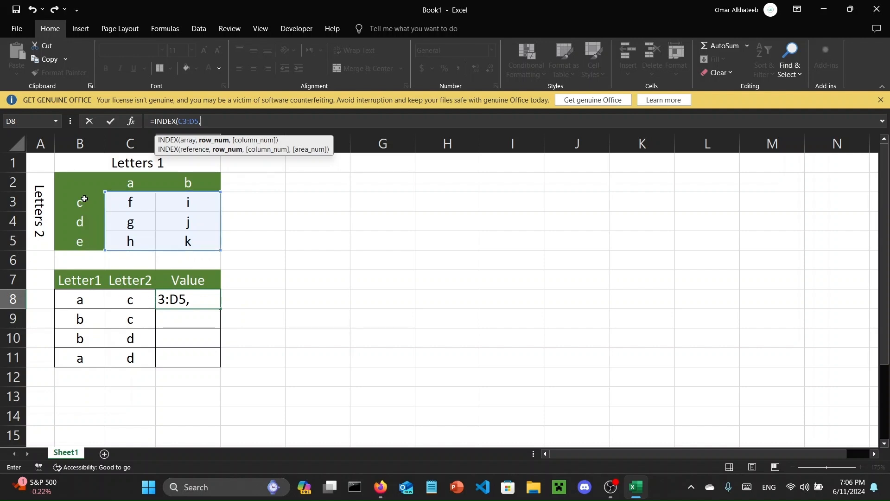
{"action": "type", "text": "1"}
{"action": "type", "text": "."}
{"action": "key", "text": "BackSpace"}
{"action": "type", "text": ",1"}
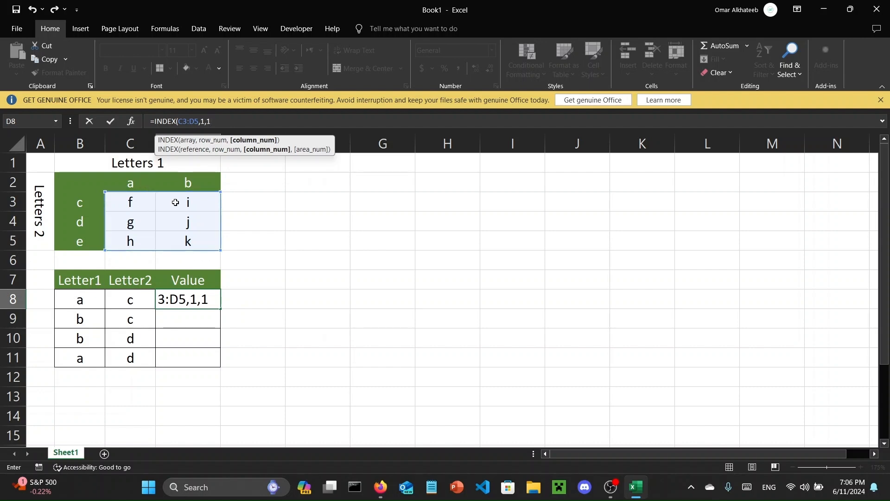
{"action": "key", "text": "Return"}
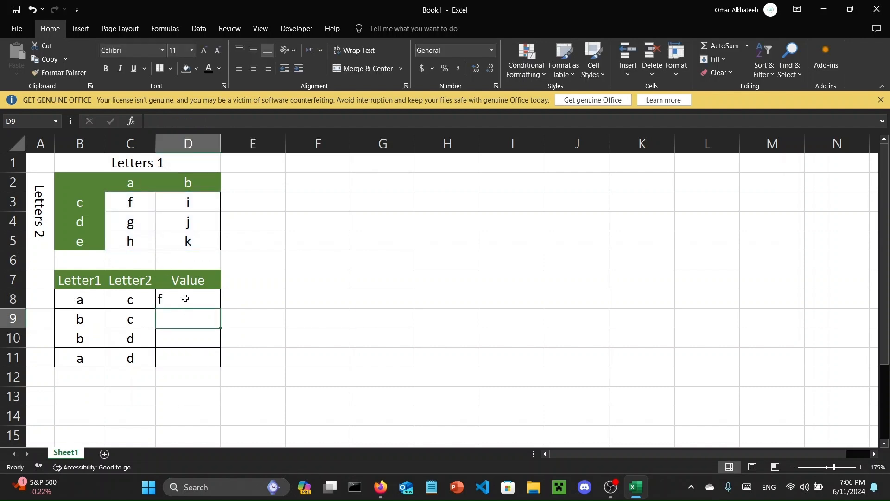
{"action": "left_click", "coordinate": [185, 299]}
{"action": "left_click", "coordinate": [121, 206]}
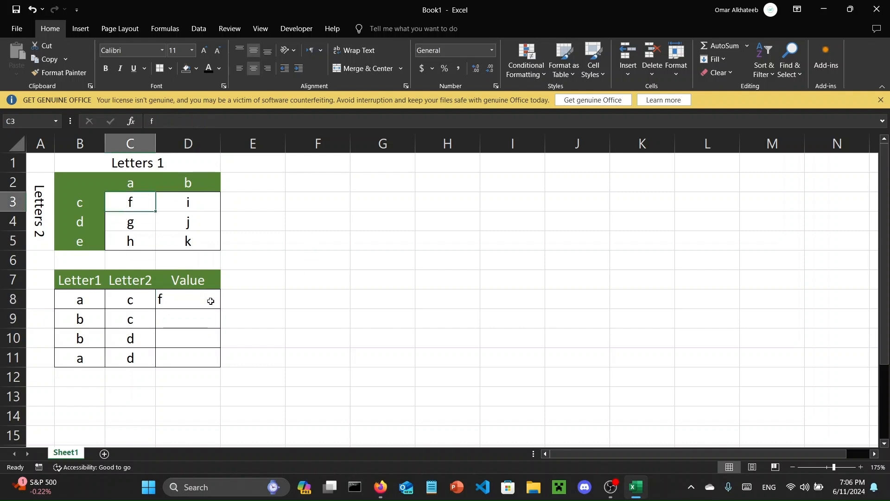
- Replace the row number in D8's INDEX formula with the opening of a nested MATCH function
{"action": "left_click", "coordinate": [213, 299]}
{"action": "left_click", "coordinate": [229, 117]}
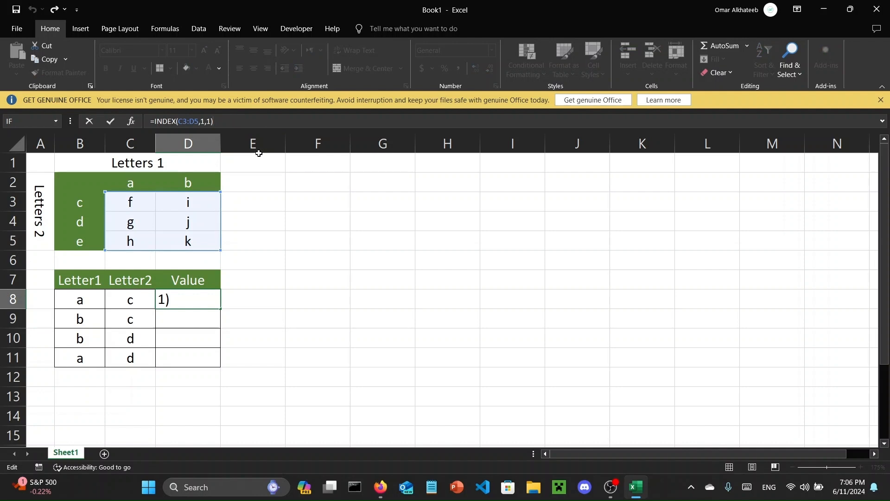
{"action": "key", "text": "Left"}
{"action": "key", "text": "Left"}
{"action": "key", "text": "Left"}
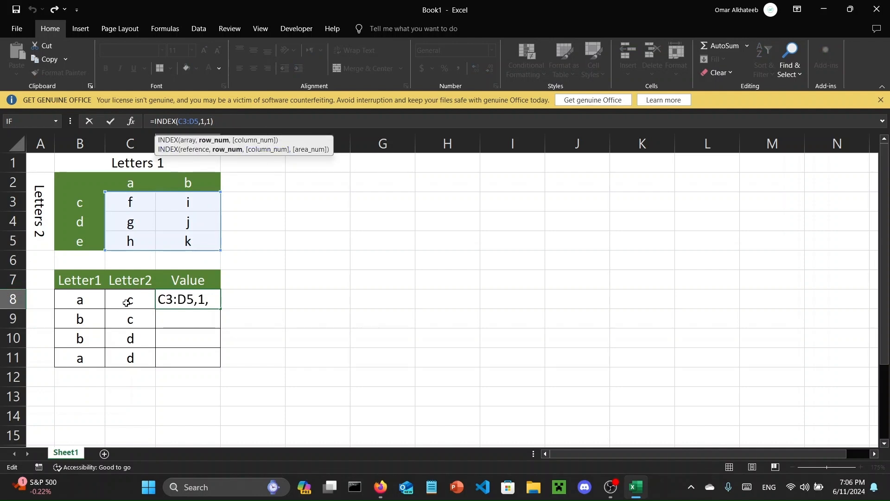
{"action": "key", "text": "BackSpace"}
{"action": "type", "text": "MATCH("}
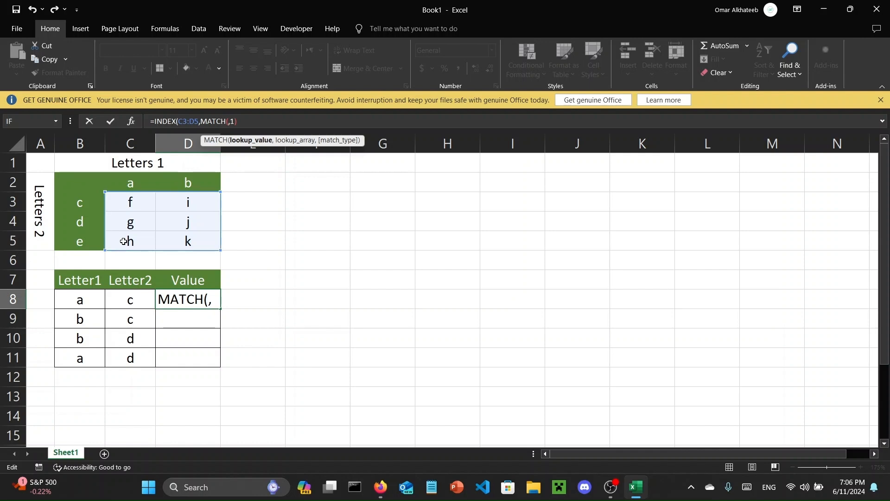
- Complete the row argument in D8 as MATCH(C8,B3:B5,0) and commit the formula
{"action": "left_click", "coordinate": [133, 305]}
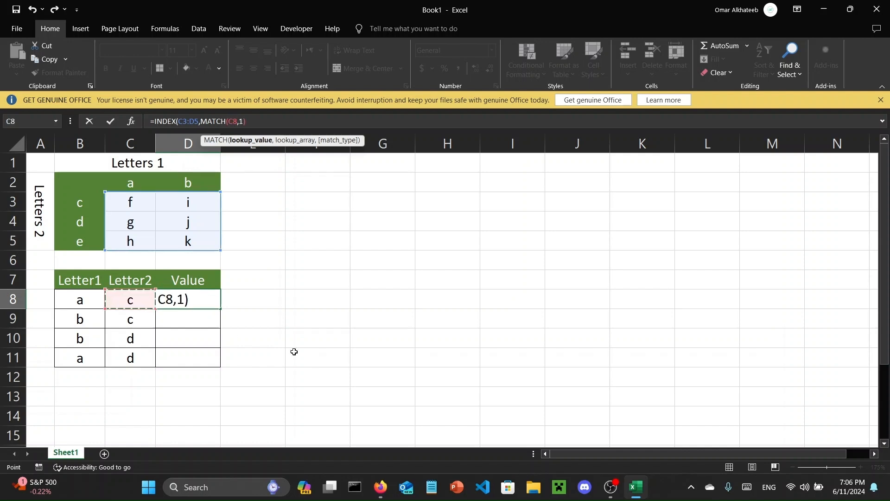
{"action": "type", "text": ","}
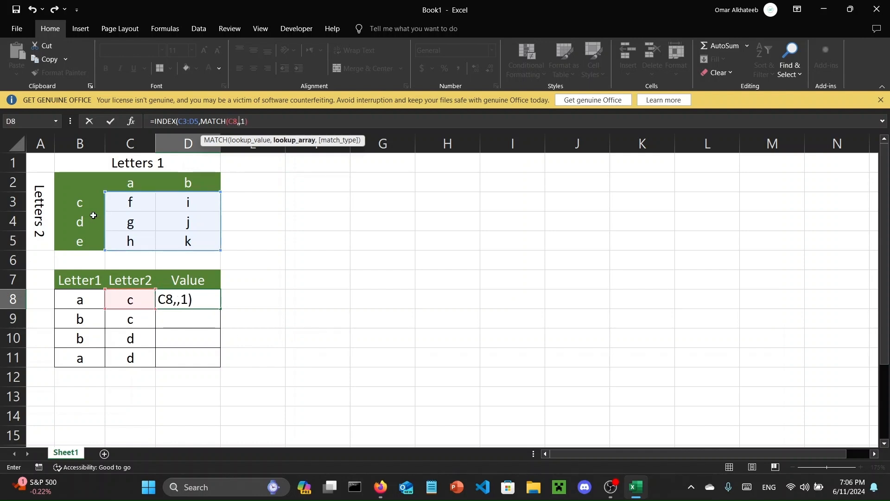
{"action": "left_click_drag", "start_coordinate": [83, 202], "coordinate": [100, 246]}
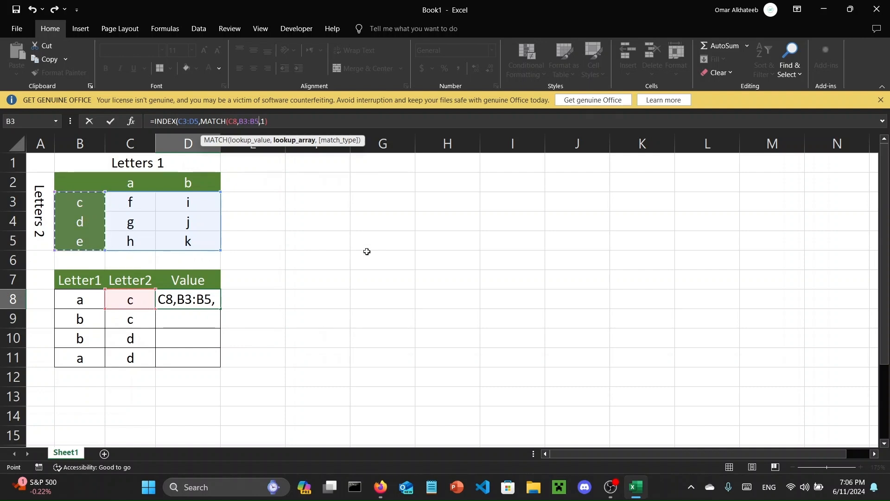
{"action": "type", "text": ",0"}
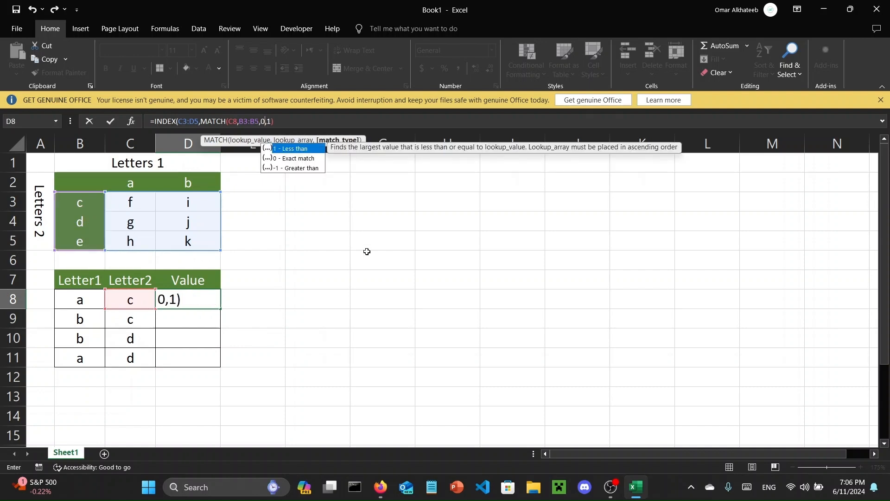
{"action": "type", "text": ")"}
{"action": "key", "text": "Tab"}
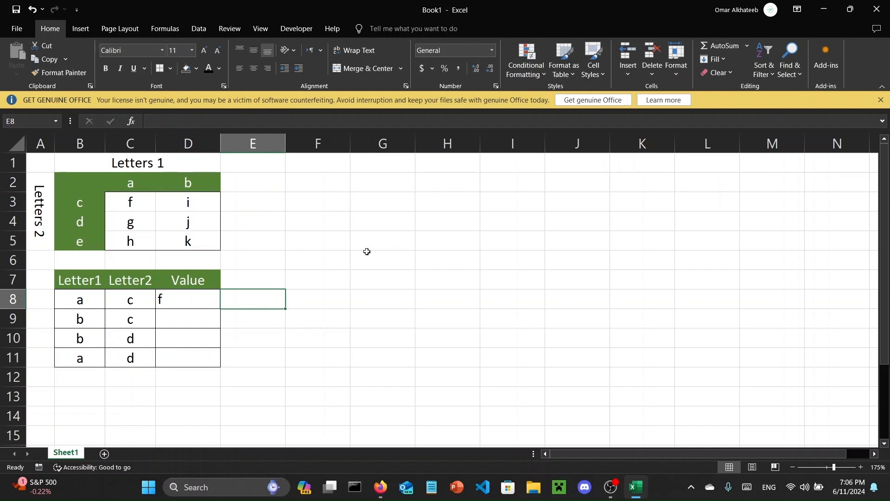
- Replace the column number in D8's INDEX formula with a second nested MATCH function
{"action": "left_click", "coordinate": [194, 303]}
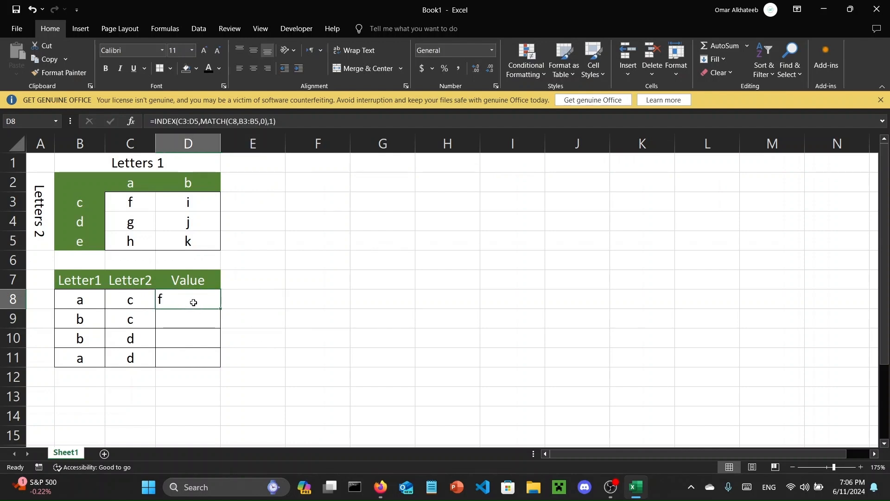
{"action": "left_click", "coordinate": [274, 122]}
{"action": "key", "text": "Delete"}
{"action": "type", "text": "MATCH"}
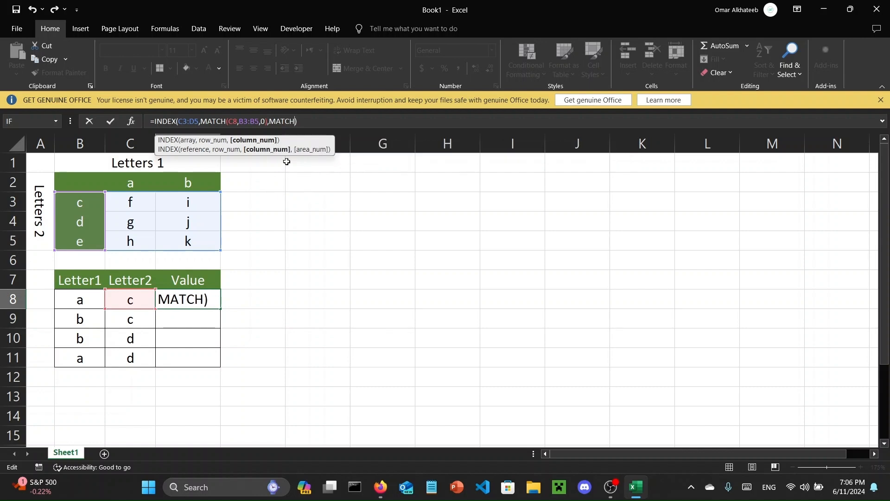
{"action": "type", "text": "("}
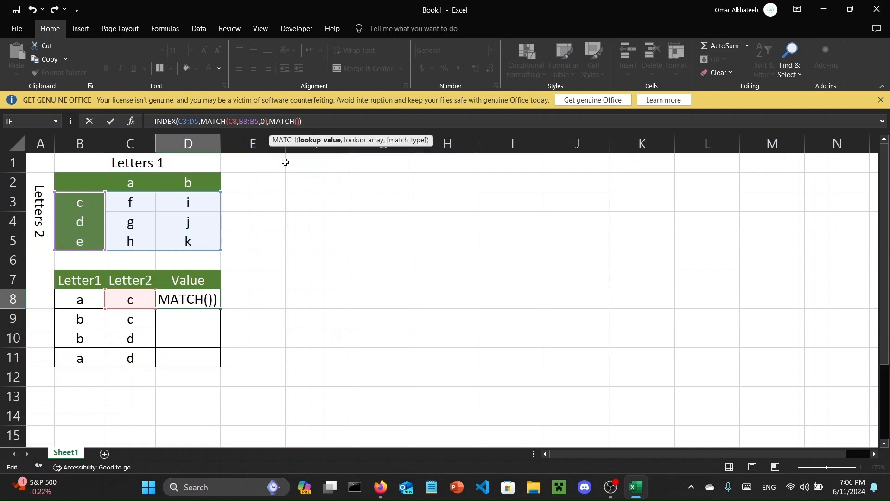
- Complete the column argument in D8 as MATCH(B8,C2:D2,0) and commit the formula
{"action": "left_click", "coordinate": [77, 312]}
{"action": "left_click", "coordinate": [88, 301]}
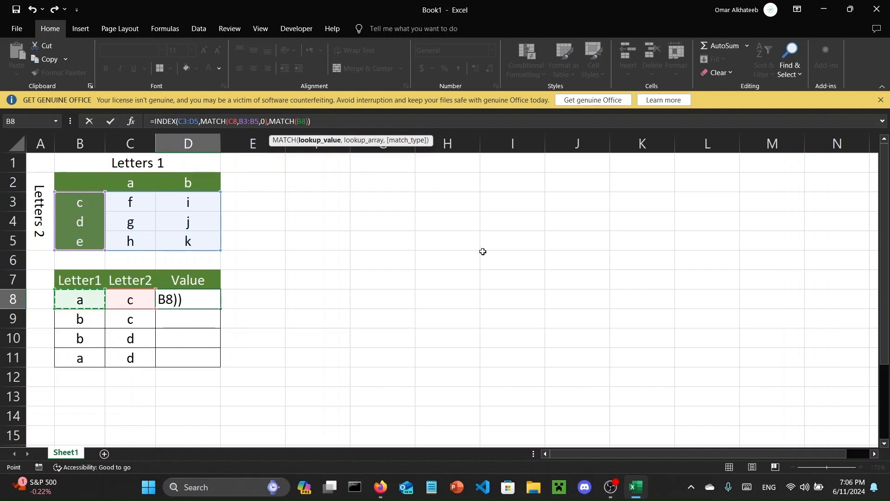
{"action": "type", "text": ","}
{"action": "left_click_drag", "start_coordinate": [132, 184], "coordinate": [189, 188]}
{"action": "type", "text": ",0"}
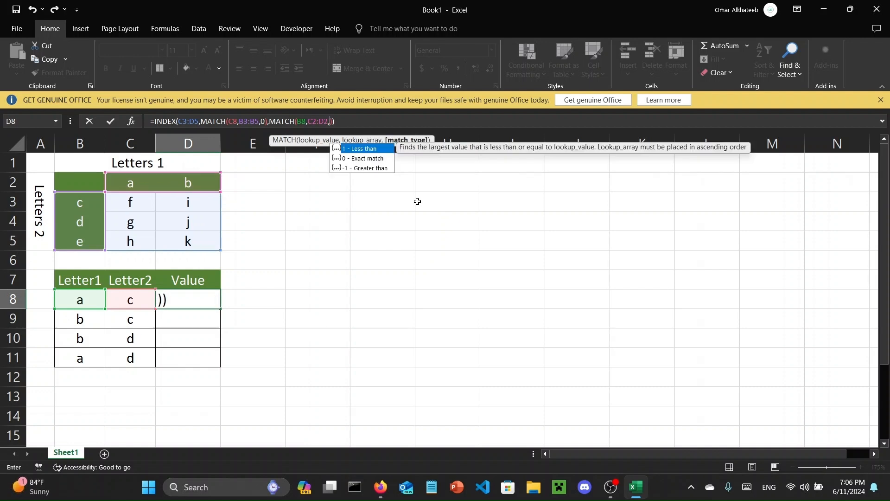
{"action": "type", "text": "))"}
{"action": "key", "text": "Return"}
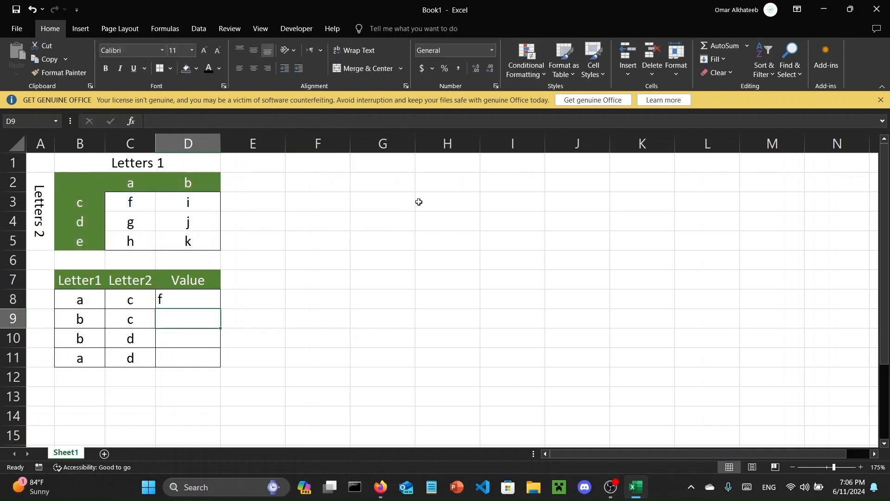
- Test the lookup by changing the Letter2 value in C8 to d, and set it back to c
{"action": "left_click", "coordinate": [128, 303]}
{"action": "type", "text": "d"}
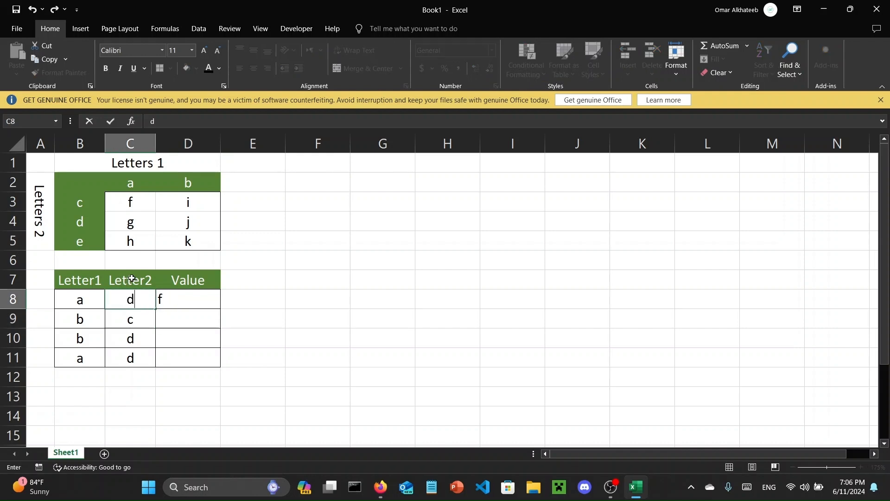
{"action": "key", "text": "Return"}
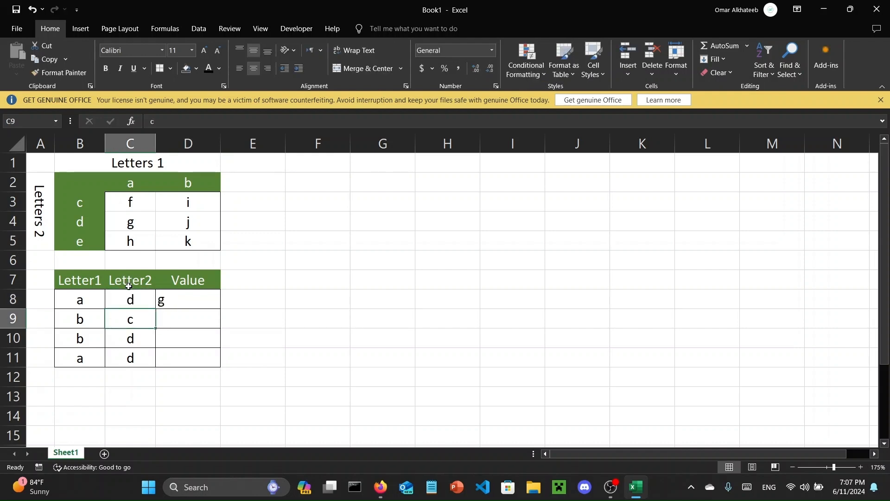
{"action": "left_click", "coordinate": [140, 300]}
{"action": "type", "text": "c"}
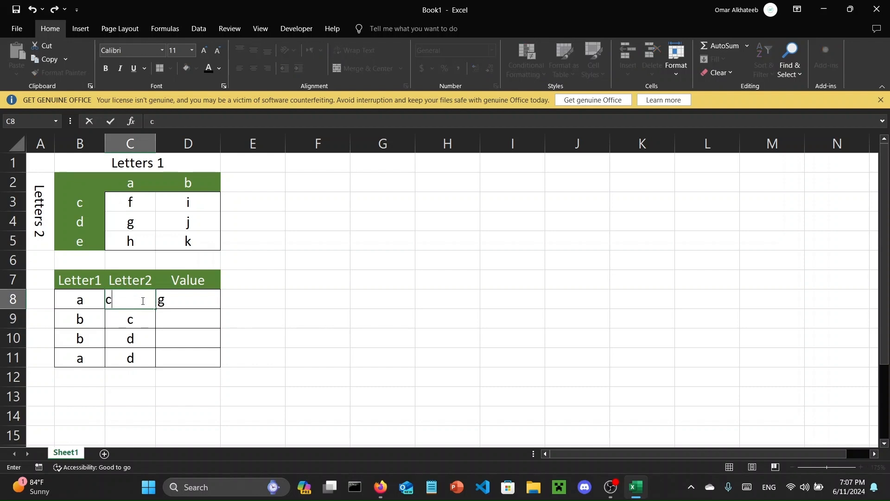
{"action": "key", "text": "Return"}
{"action": "left_click_drag", "start_coordinate": [190, 352], "coordinate": [195, 371]}
{"action": "left_click", "coordinate": [139, 324]}
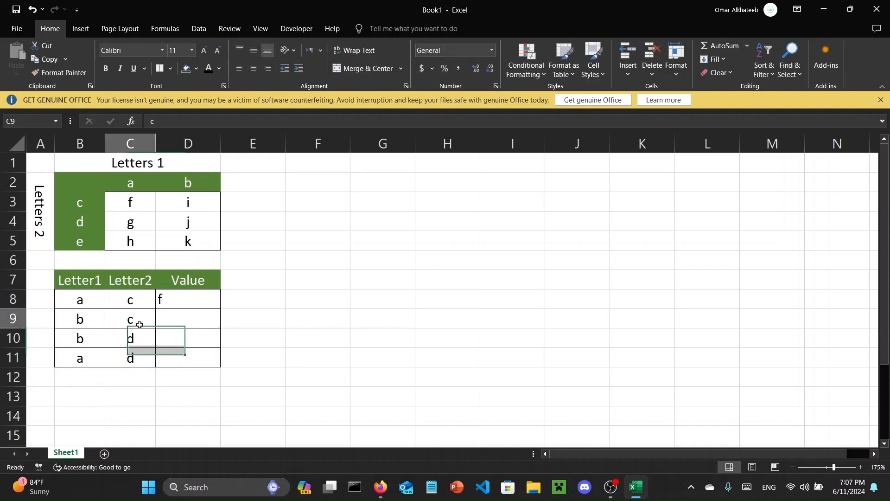
- Try to fill the INDEX and MATCH formula from D8 down to D11 with its relative references
{"action": "left_click", "coordinate": [174, 300]}
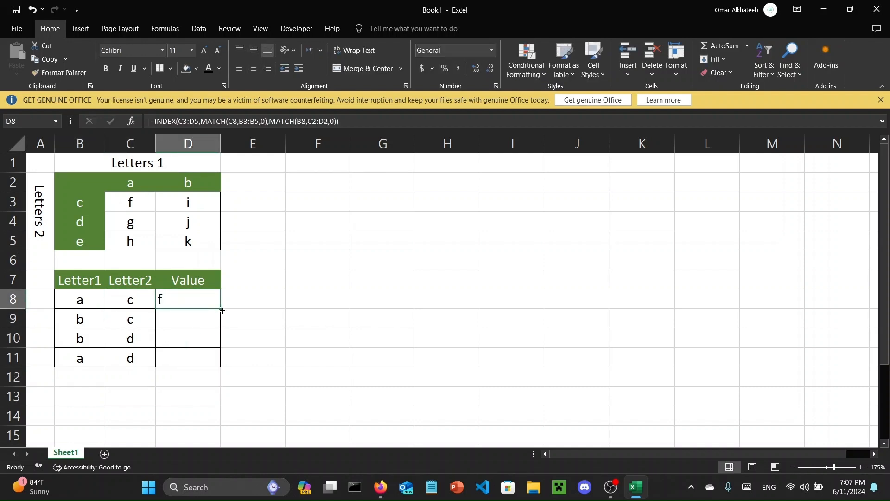
{"action": "left_click_drag", "start_coordinate": [222, 308], "coordinate": [226, 368]}
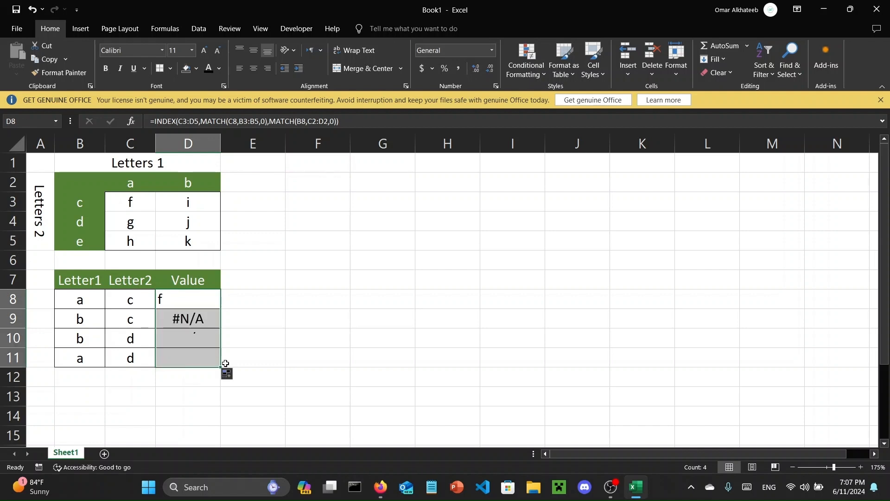
{"action": "left_click_drag", "start_coordinate": [192, 320], "coordinate": [190, 355]}
{"action": "left_click", "coordinate": [232, 358]}
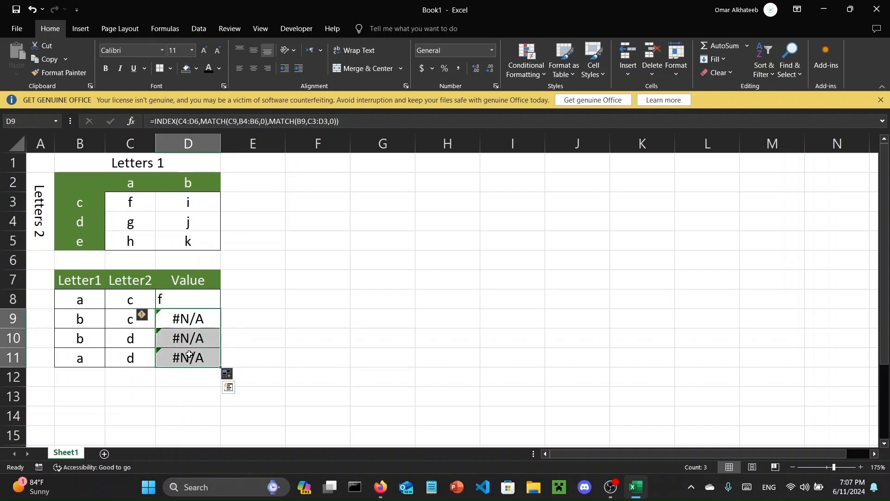
- Inspect the ranges referenced by the copied formula in D9, and clear the formulas from D9:D11
{"action": "left_click", "coordinate": [186, 316]}
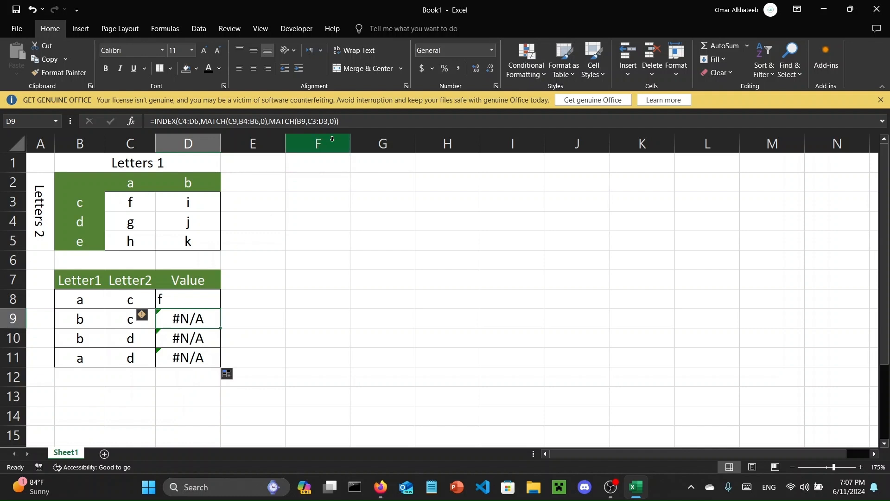
{"action": "double_click", "coordinate": [187, 313]}
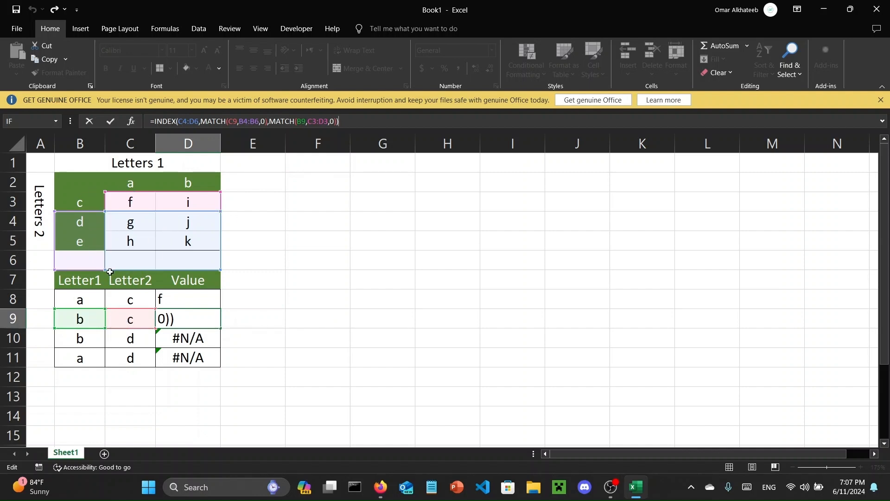
{"action": "left_click", "coordinate": [251, 321]}
{"action": "left_click", "coordinate": [188, 318]}
{"action": "left_click_drag", "start_coordinate": [220, 328], "coordinate": [211, 360]}
{"action": "key", "text": "Delete"}
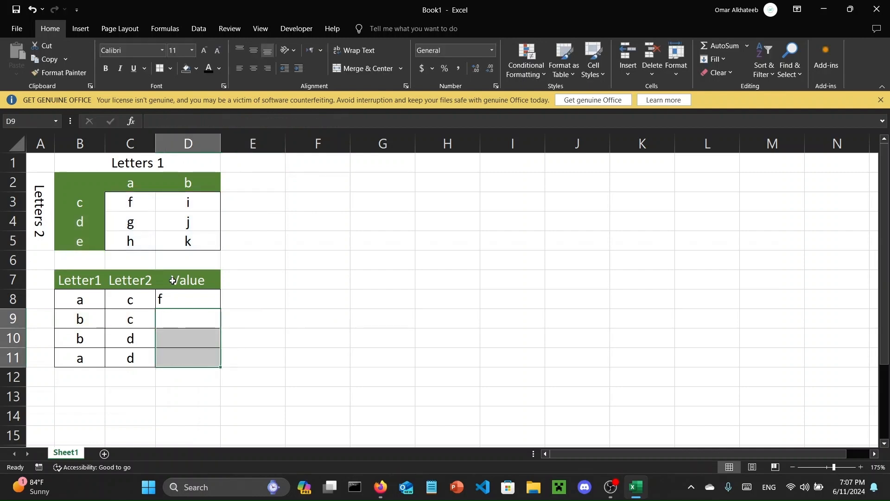
- Lock the row references of the INDEX array in D8's formula as C$3:D$5
{"action": "left_click", "coordinate": [183, 295]}
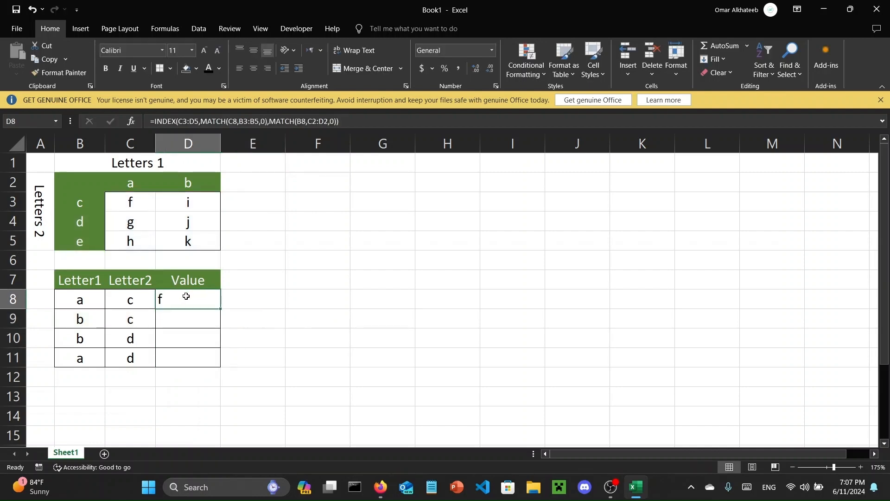
{"action": "left_click", "coordinate": [184, 124]}
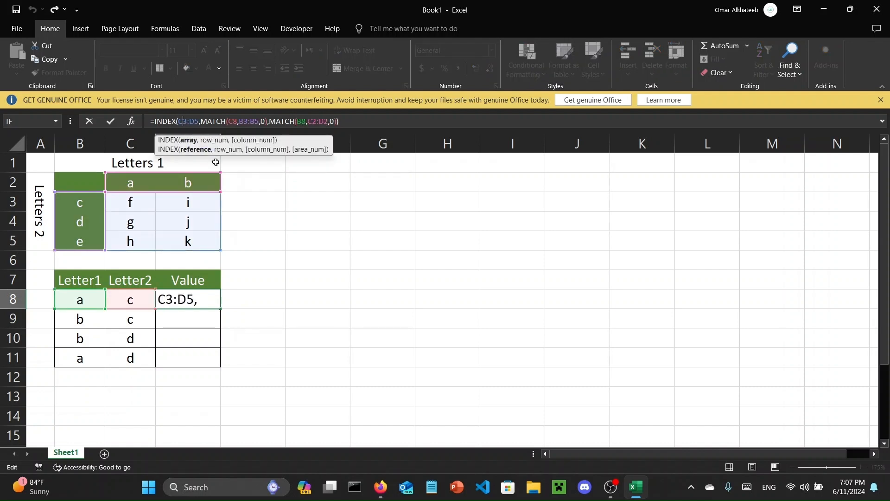
{"action": "type", "text": "$3:D$"}
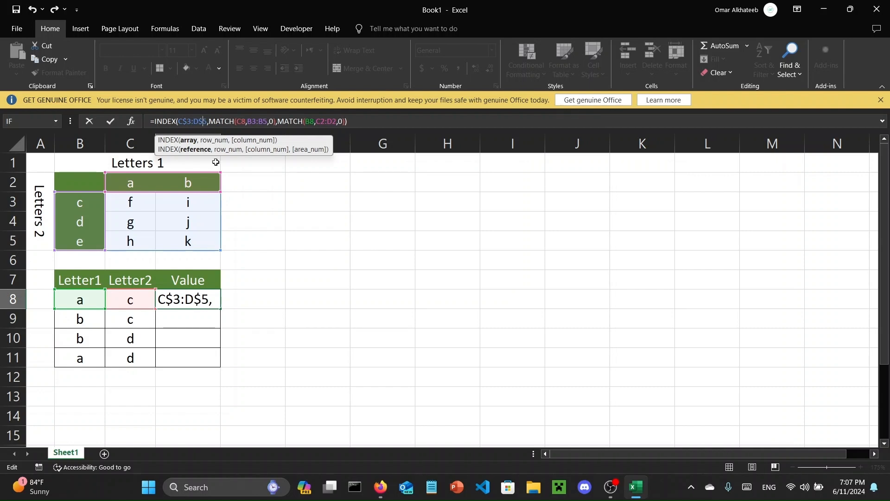
- Lock the rows of the first MATCH function's lookup array in D8 as B$3:B$5
{"action": "key", "text": "Right"}
{"action": "key", "text": "Right"}
{"action": "key", "text": "Right"}
{"action": "key", "text": "Right"}
{"action": "key", "text": "Right"}
{"action": "key", "text": "Right"}
{"action": "key", "text": "Right"}
{"action": "key", "text": "Right"}
{"action": "key", "text": "Right"}
{"action": "key", "text": "Right"}
{"action": "key", "text": "Right"}
{"action": "type", "text": "$"}
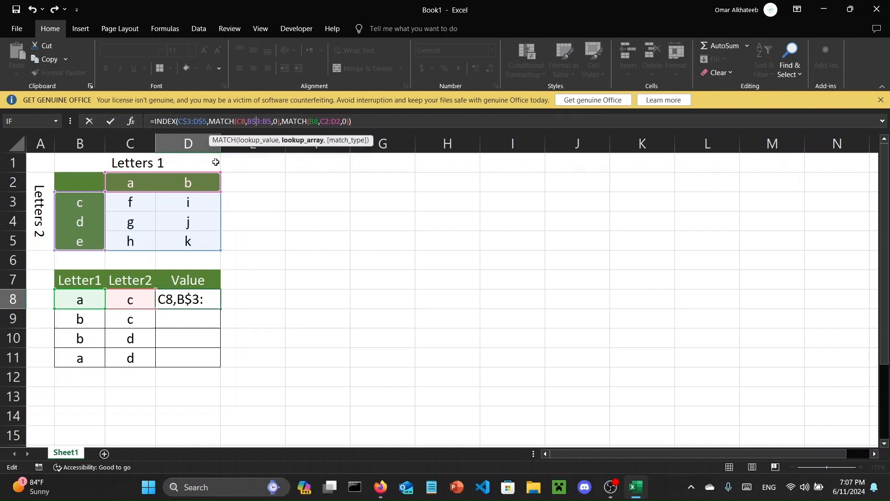
{"action": "key", "text": "Right"}
{"action": "type", "text": "$"}
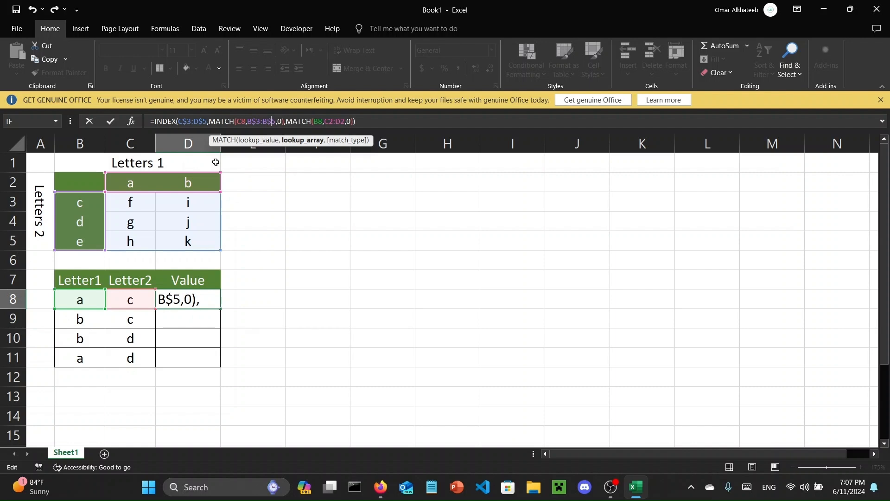
- Lock the rows of the second MATCH function's lookup array in D8 as C$2:D$2 and commit the formula
{"action": "key", "text": "Right"}
{"action": "key", "text": "Right"}
{"action": "key", "text": "Right"}
{"action": "key", "text": "Right"}
{"action": "key", "text": "Right"}
{"action": "key", "text": "Right"}
{"action": "key", "text": "Right"}
{"action": "key", "text": "Right"}
{"action": "key", "text": "Right"}
{"action": "key", "text": "Right"}
{"action": "key", "text": "Right"}
{"action": "key", "text": "Right"}
{"action": "key", "text": "Right"}
{"action": "key", "text": "Right"}
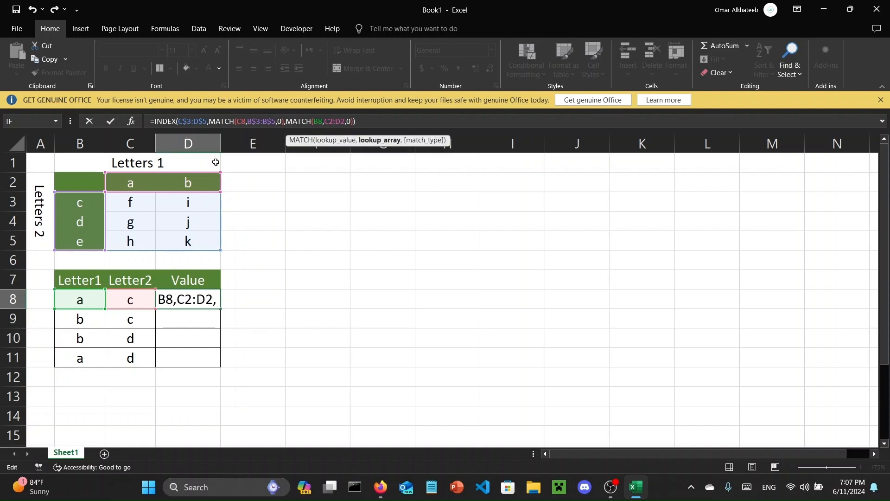
{"action": "type", "text": "$"}
{"action": "key", "text": "Right"}
{"action": "key", "text": "Right"}
{"action": "key", "text": "Right"}
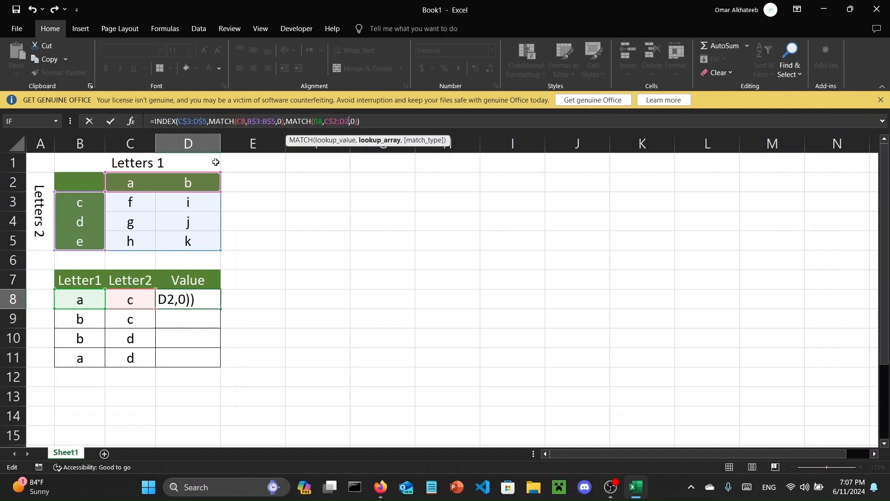
{"action": "type", "text": "$"}
{"action": "key", "text": "Return"}
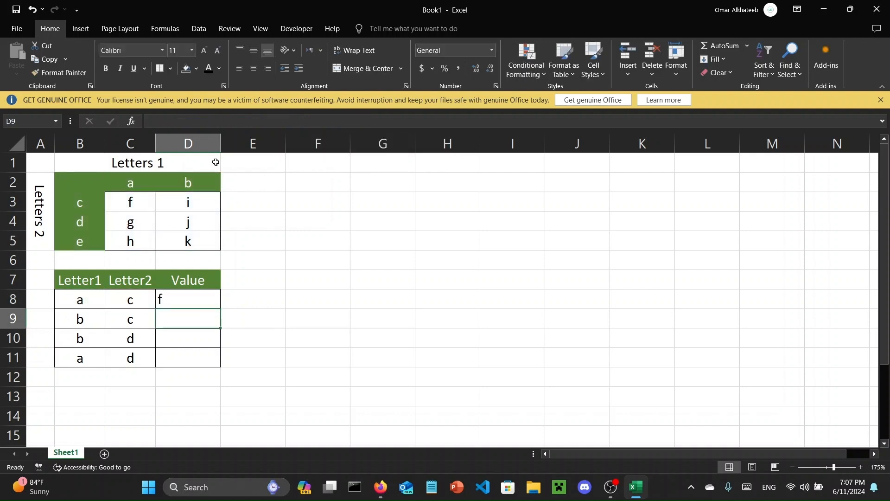
- Fill the row-locked lookup formula from D8 down to D11 and check the results against the letter matrix
{"action": "left_click", "coordinate": [218, 295]}
{"action": "left_click_drag", "start_coordinate": [222, 308], "coordinate": [228, 365]}
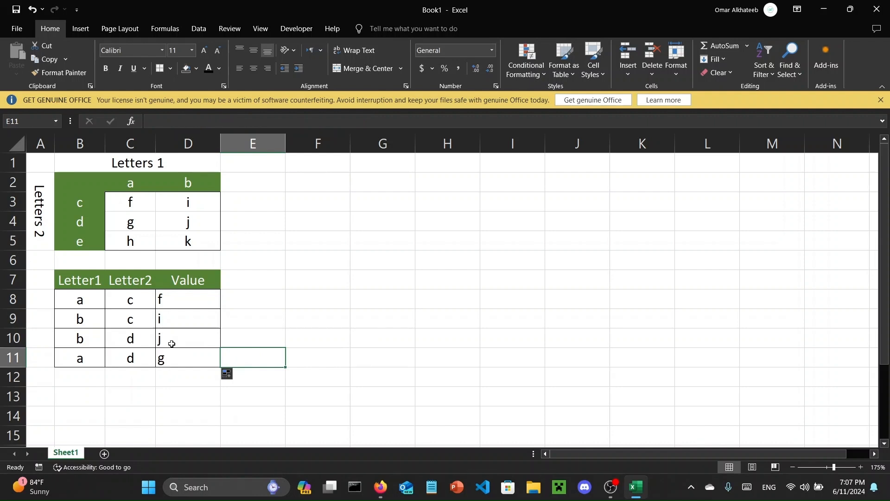
{"action": "left_click", "coordinate": [116, 318]}
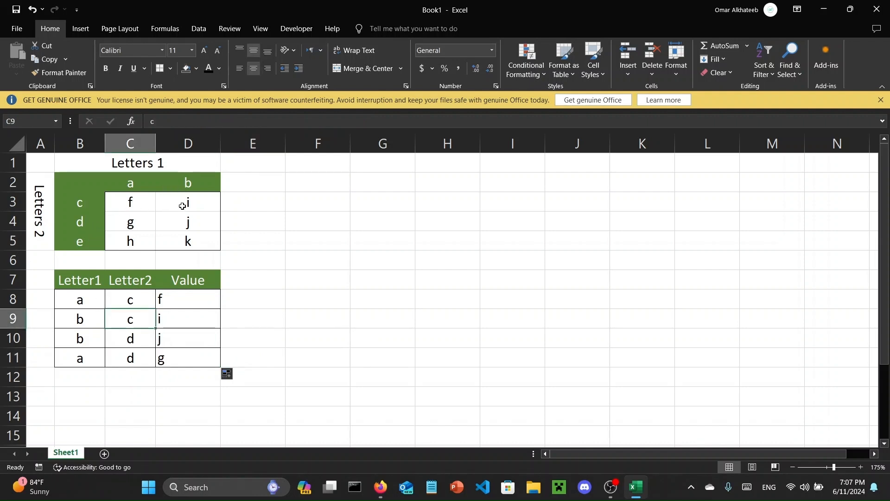
{"action": "left_click_drag", "start_coordinate": [80, 341], "coordinate": [134, 339]}
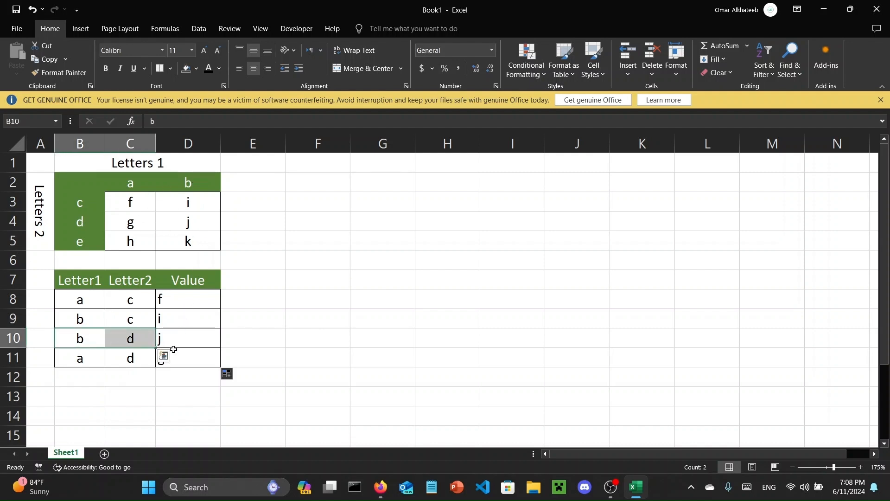
{"action": "left_click", "coordinate": [170, 340]}
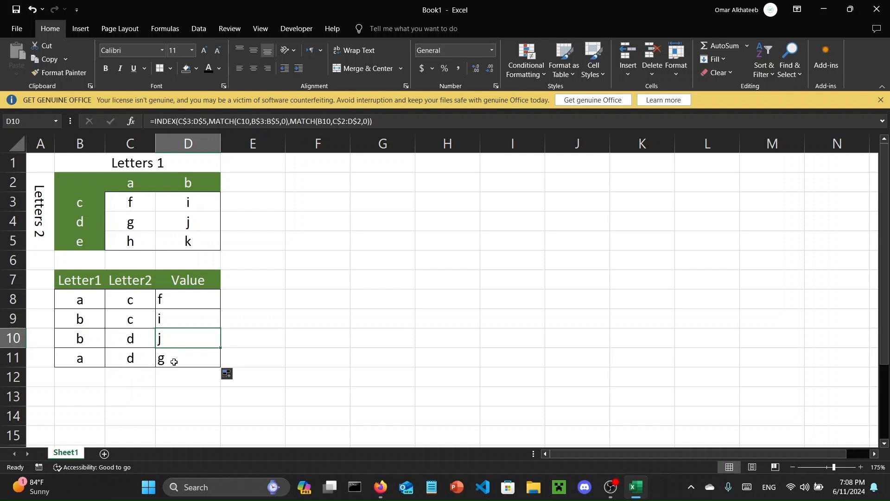
{"action": "left_click", "coordinate": [174, 364]}
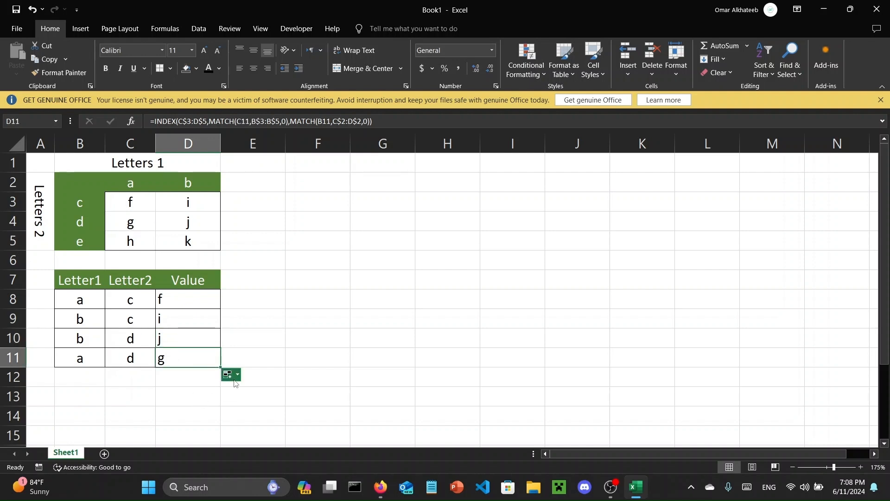